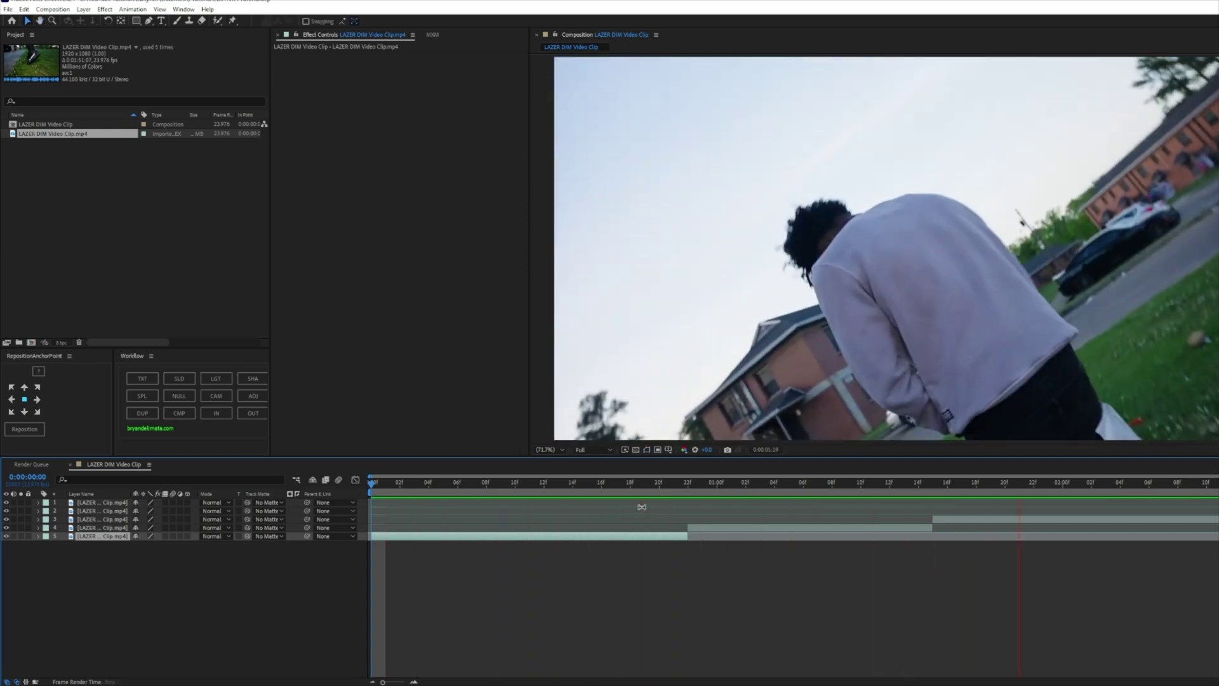
- Play back and scrub the composition to examine the cut between the first two clips
left_click(751, 491)
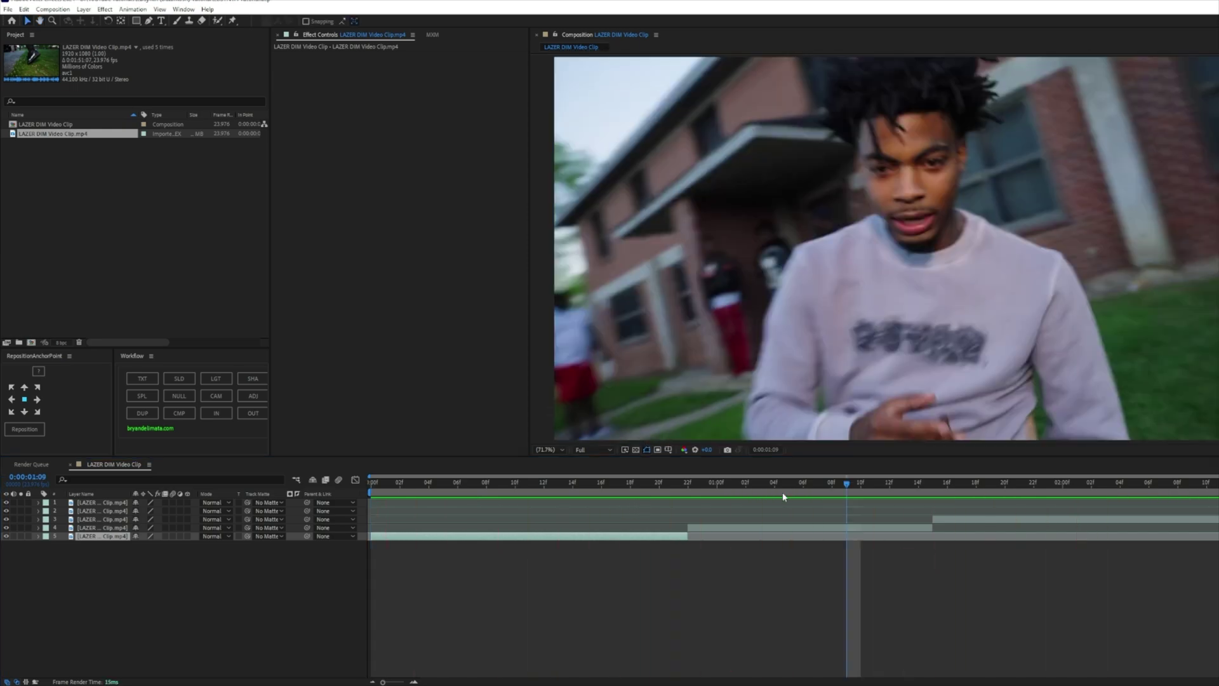
key("space")
left_click(614, 493)
key("space")
key("space")
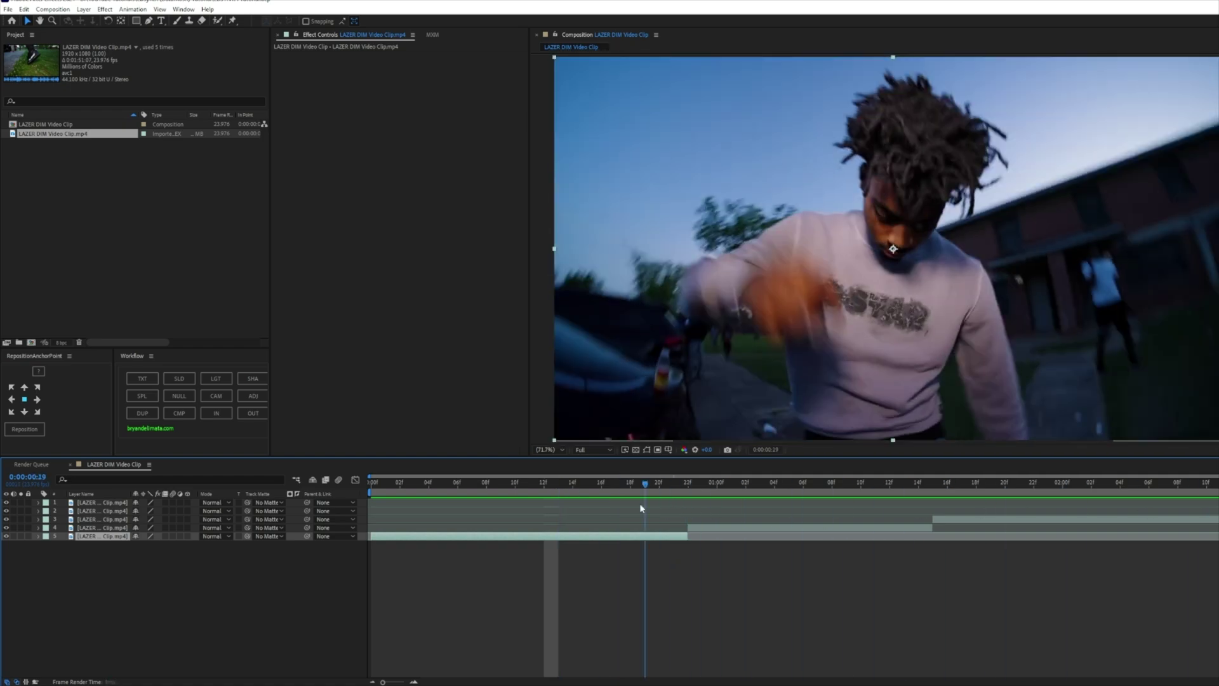
key("space")
left_click(763, 490)
left_click_drag(763, 489, 443, 488)
key("space")
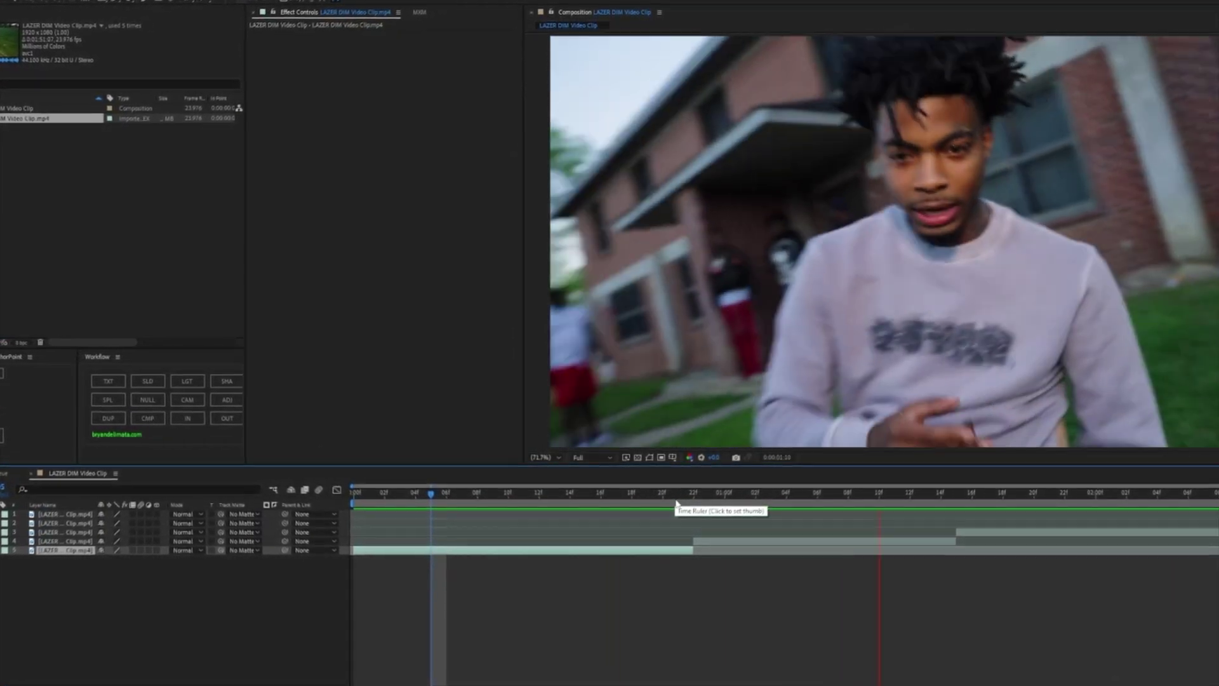
left_click_drag(677, 500, 615, 530)
left_click(838, 513)
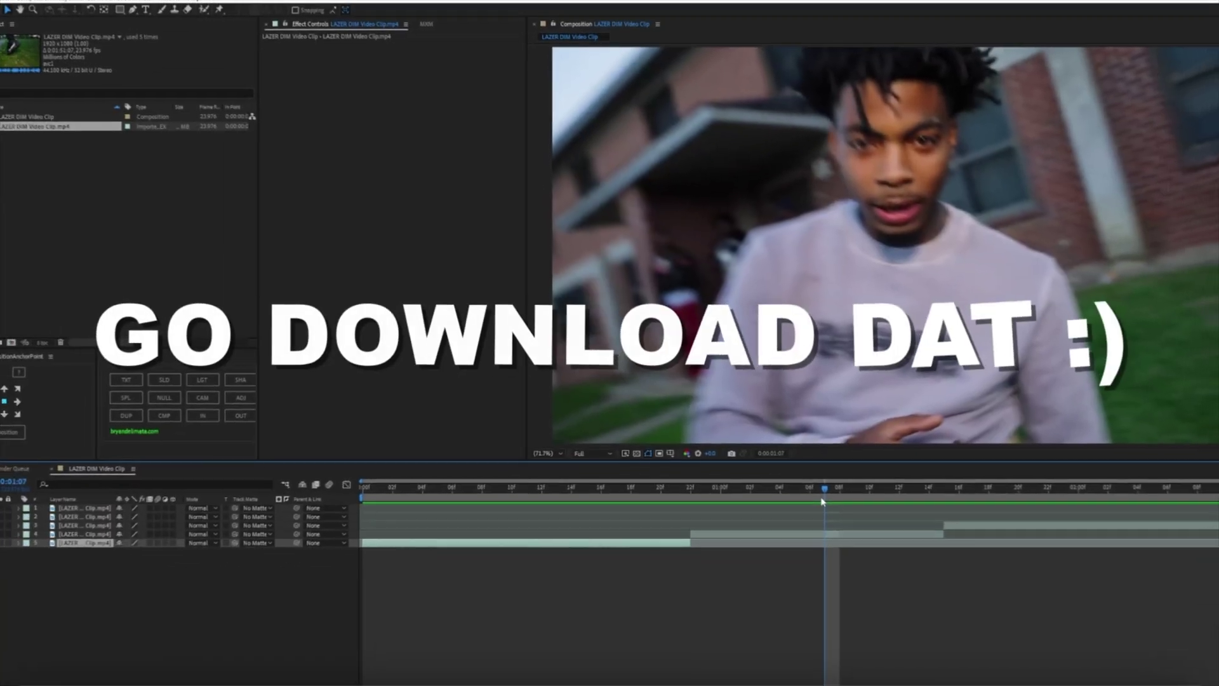
left_click(673, 491)
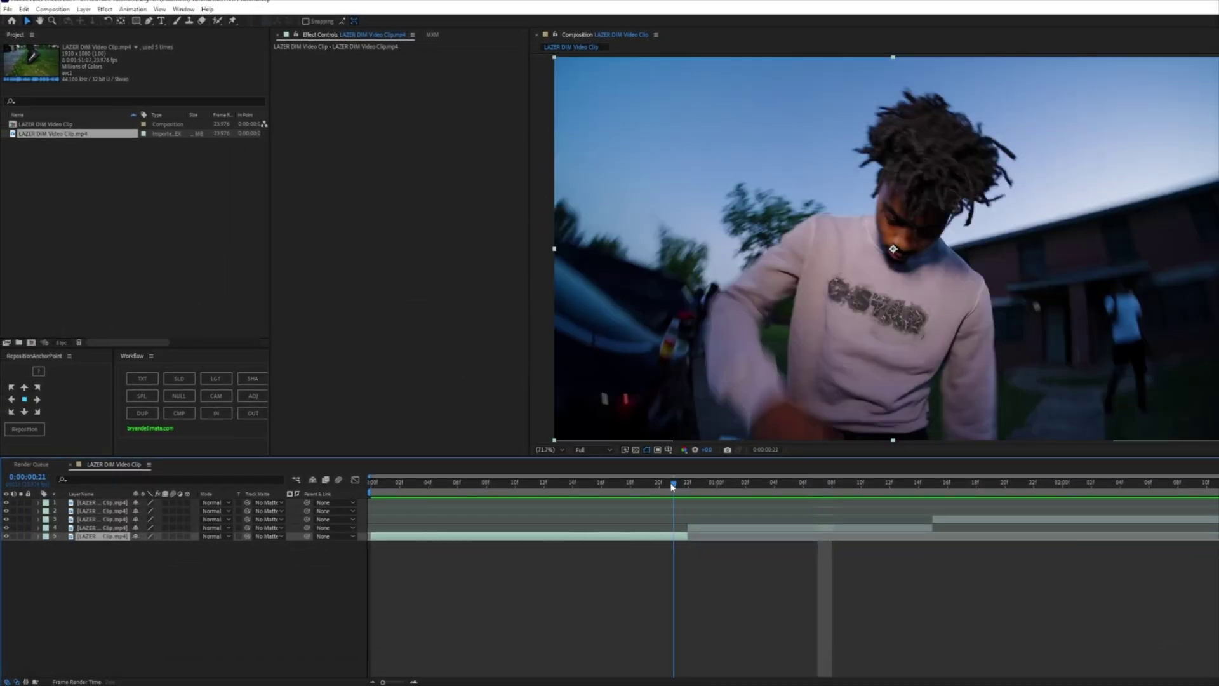
left_click_drag(672, 487, 659, 487)
- Switch to File Explorer and create a folder named ebsynth inside the EbSynth (Datamosh) Tutorial folder
left_click(230, 684)
left_click_drag(1124, 1, 828, 158)
right_click(831, 307)
mouse_move(864, 463)
left_click(990, 459)
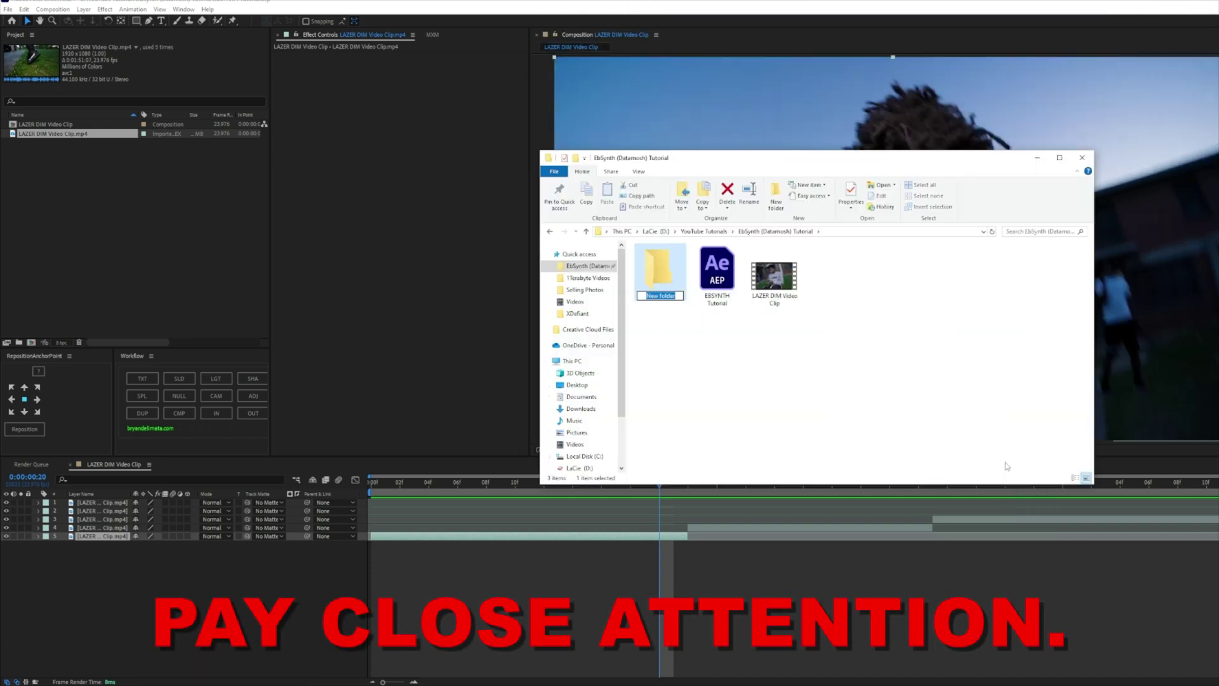
- Create three new folders inside the ebsynth folder
double_click(679, 279)
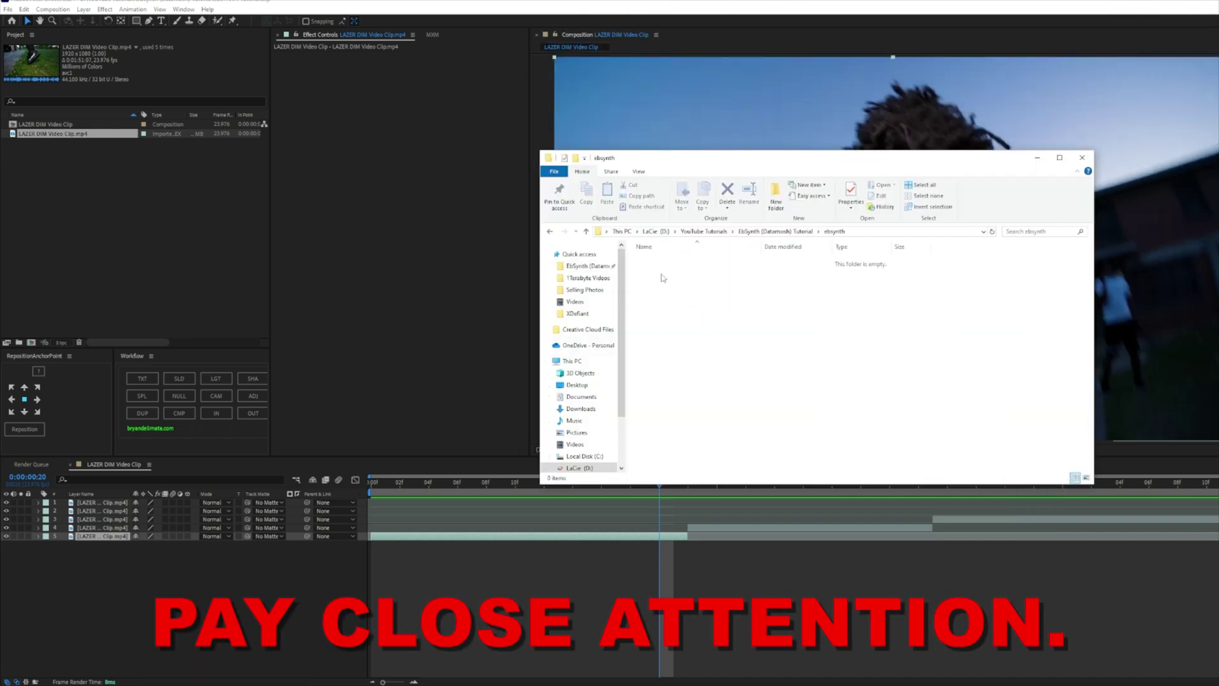
right_click(731, 295)
mouse_move(767, 443)
left_click(877, 444)
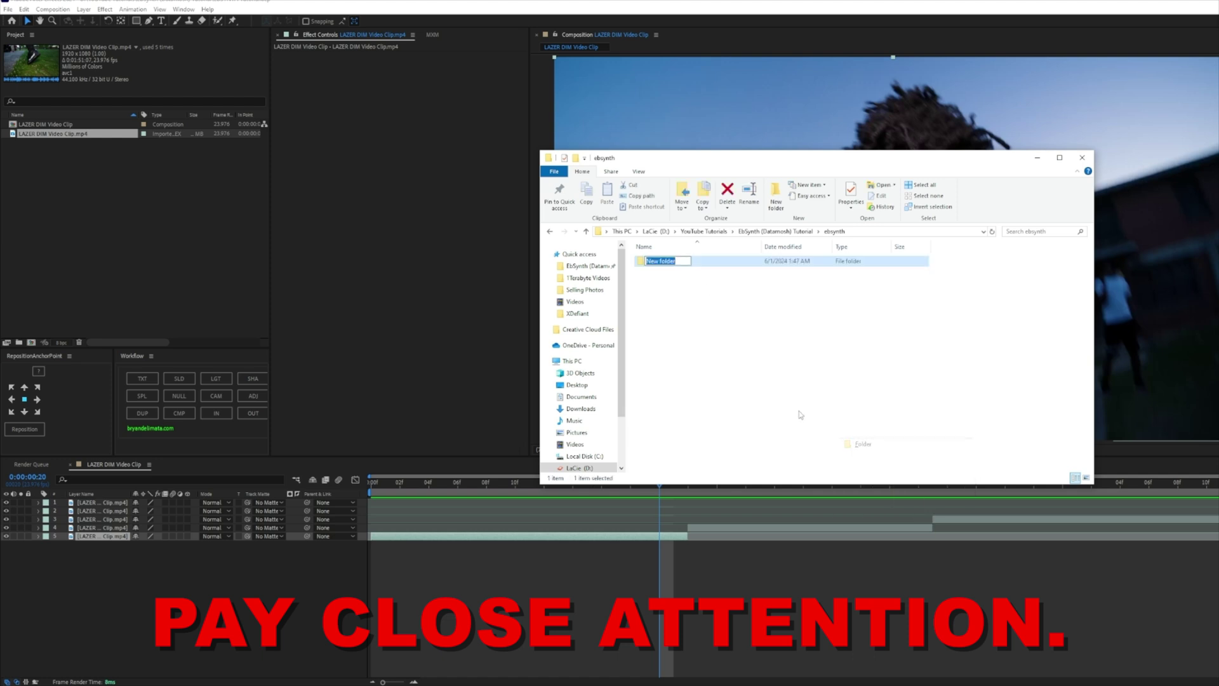
right_click(782, 403)
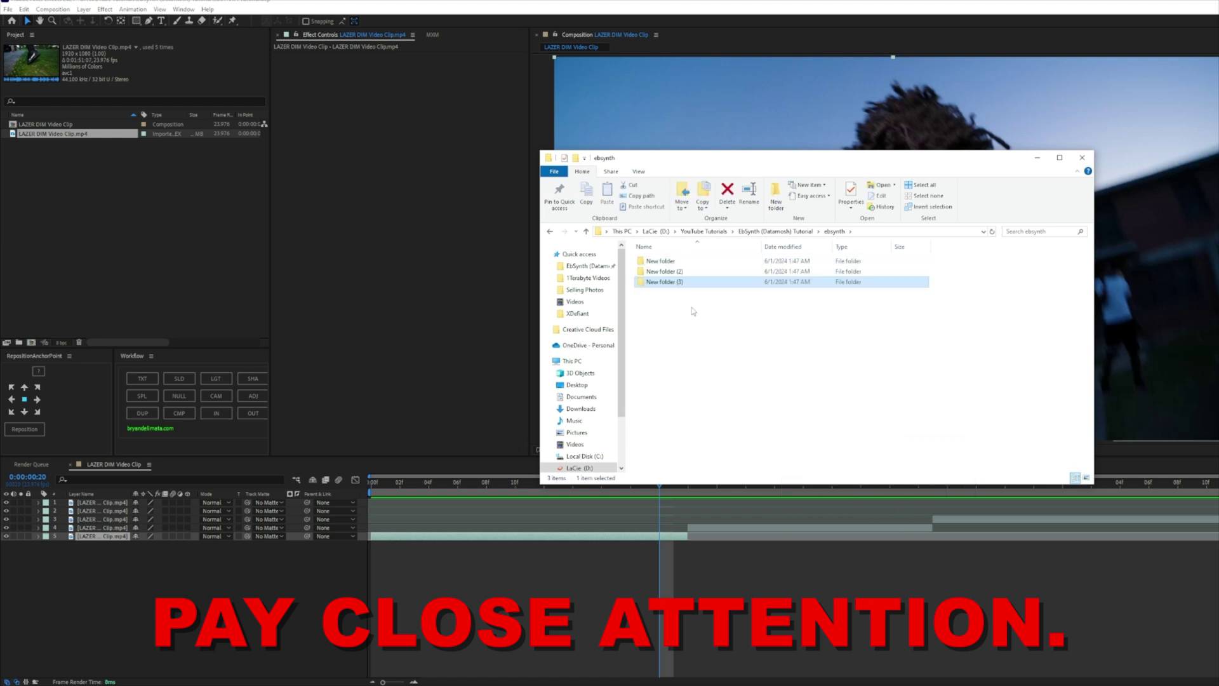
- Rename the three new folders in ebsynth to keys, output and video
left_click(669, 259)
right_click(670, 261)
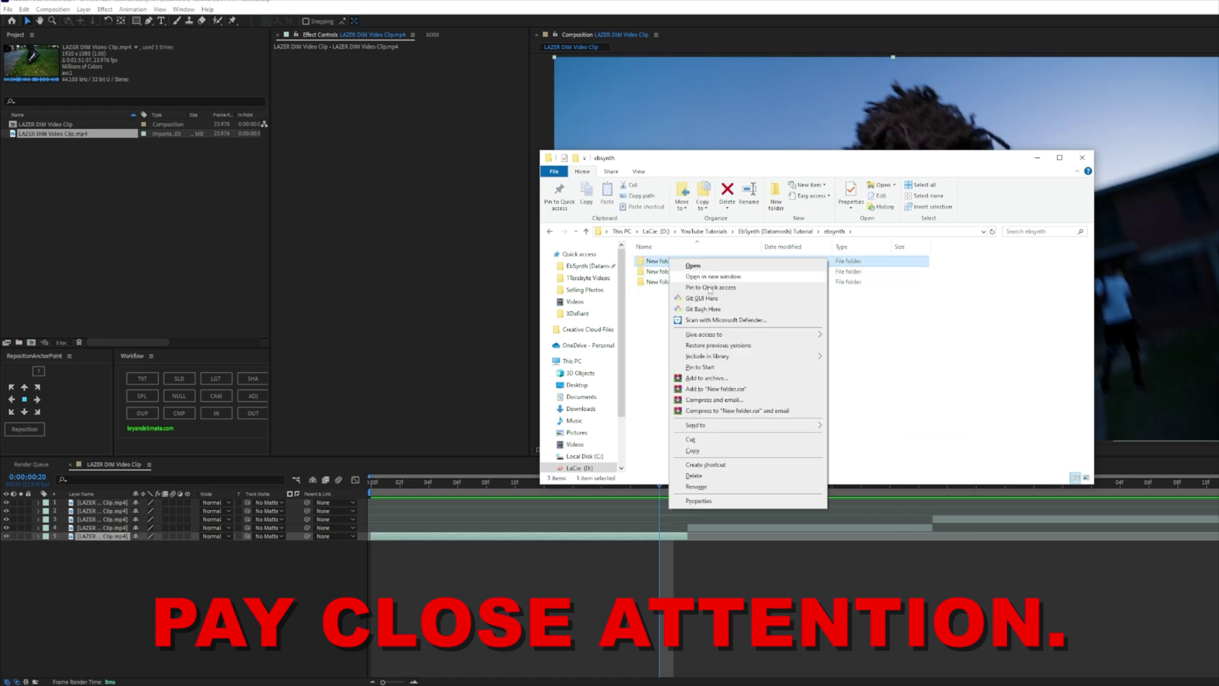
left_click(692, 487)
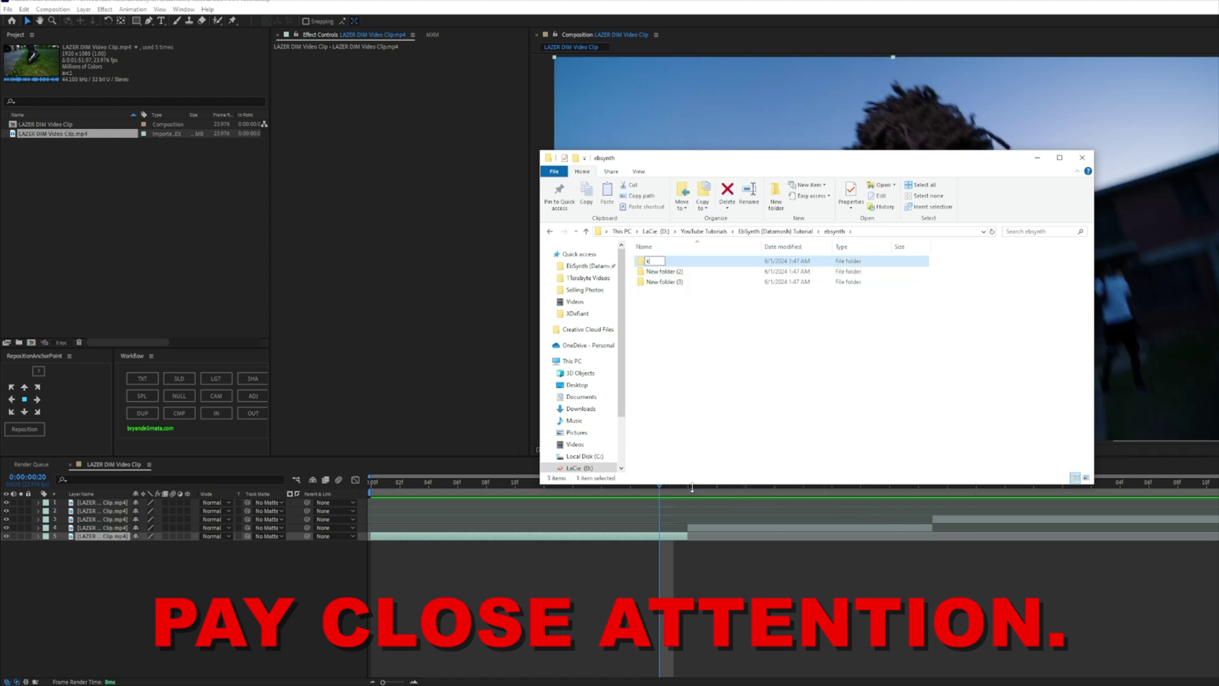
type("keys")
right_click(701, 270)
left_click(751, 501)
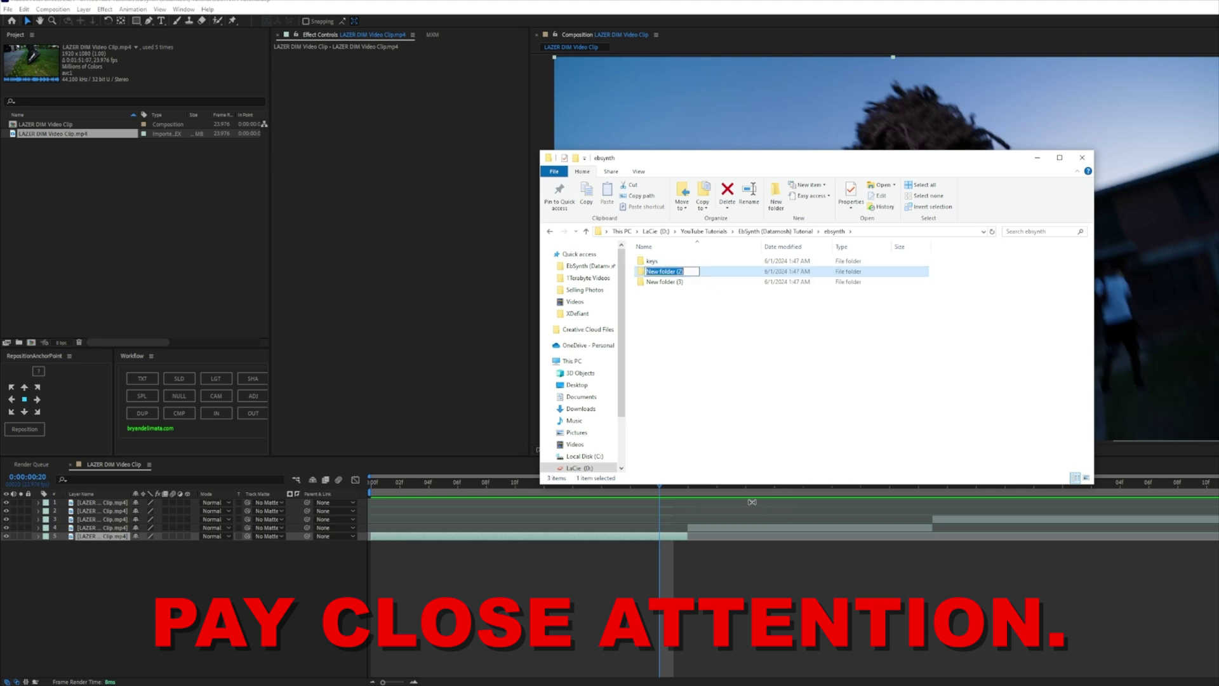
type("output")
key("Return")
right_click(678, 272)
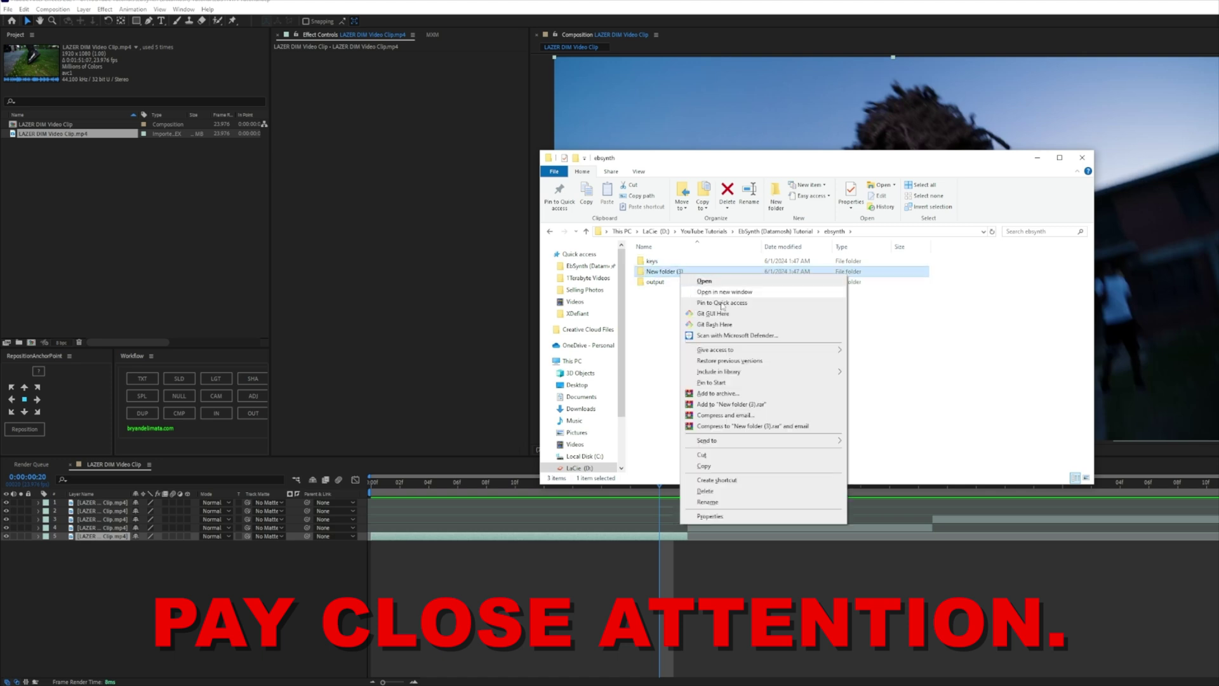
left_click(724, 502)
type("video")
key("Return")
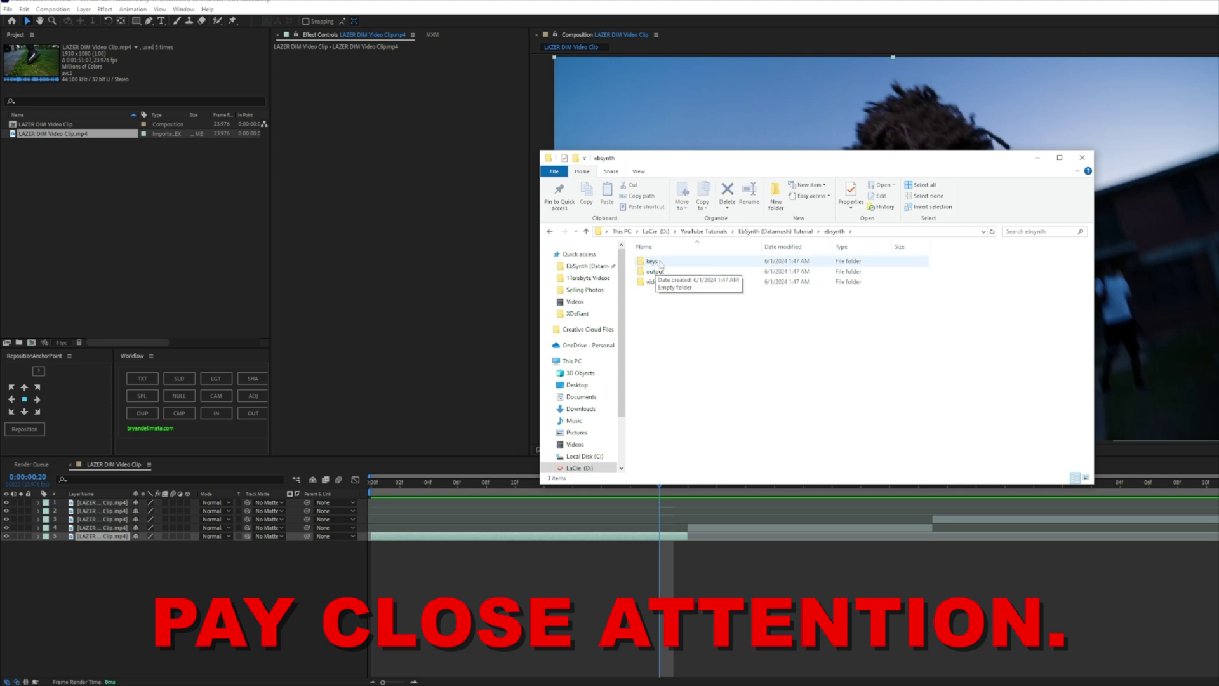
- Create a subfolder named keyframe inside the keys folder and another subfolder inside the output folder
double_click(652, 261)
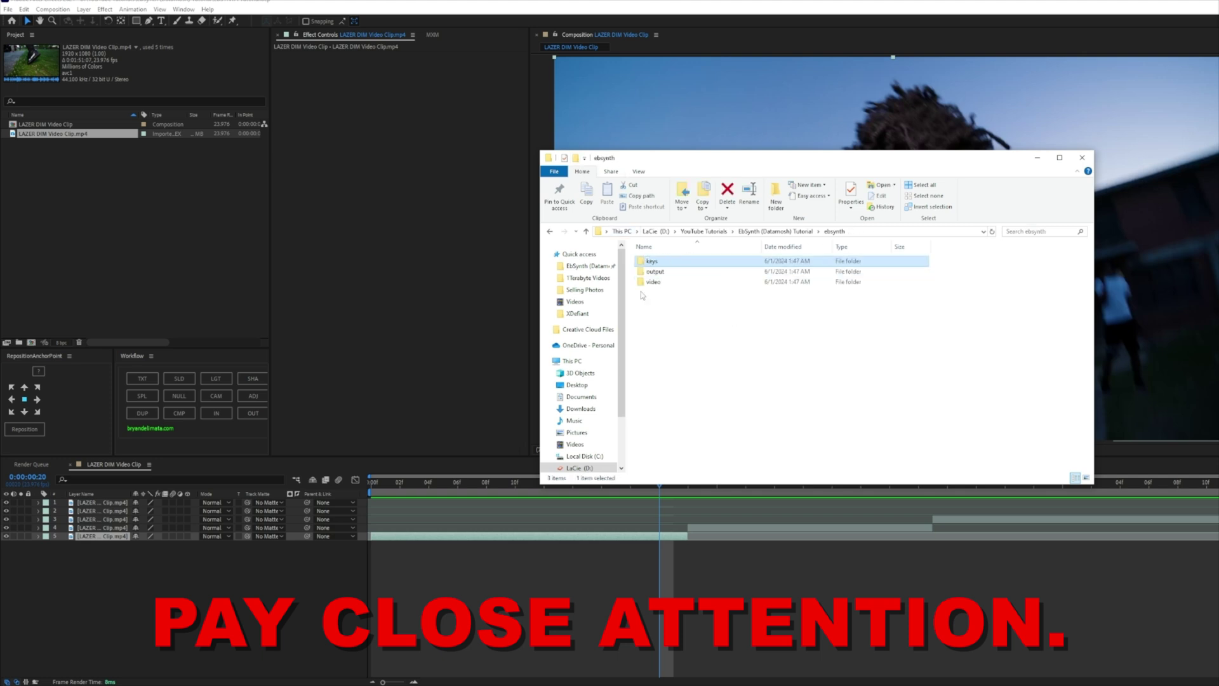
double_click(654, 272)
right_click(678, 273)
mouse_move(711, 421)
left_click(825, 413)
key("Return")
key("alt+Left")
- Create a subfolder named 2nd clip inside the video folder and return to the ebsynth folder
double_click(678, 285)
right_click(691, 311)
mouse_move(728, 462)
left_click(840, 466)
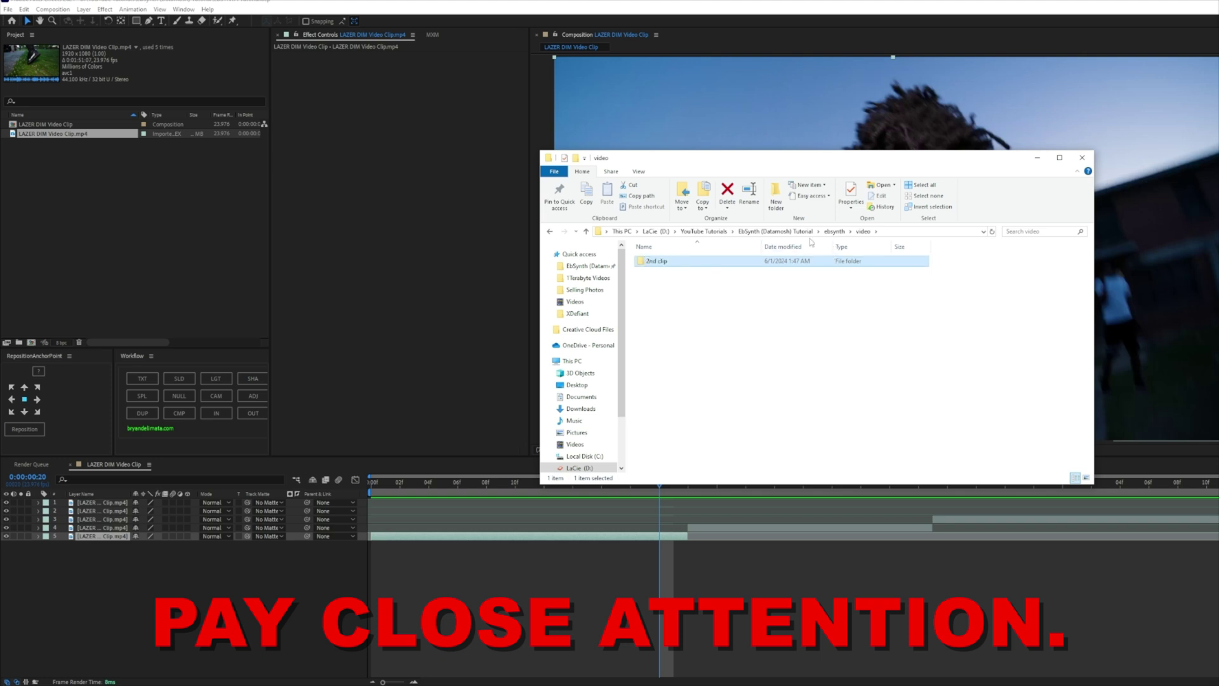
left_click(835, 231)
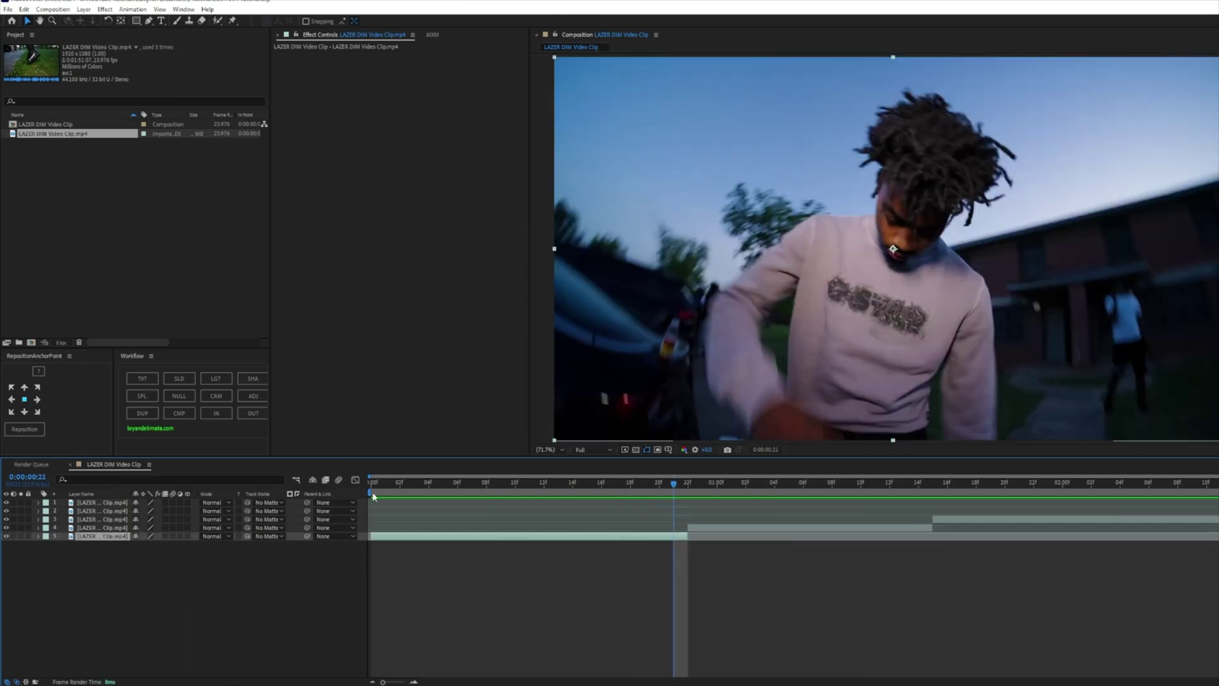
- In After Effects, trim the work area to the first clip's single last frame at 0:00:00:21
mouse_move(372, 491)
left_mouse_down()
mouse_move(667, 490)
mouse_move(586, 491)
left_mouse_up()
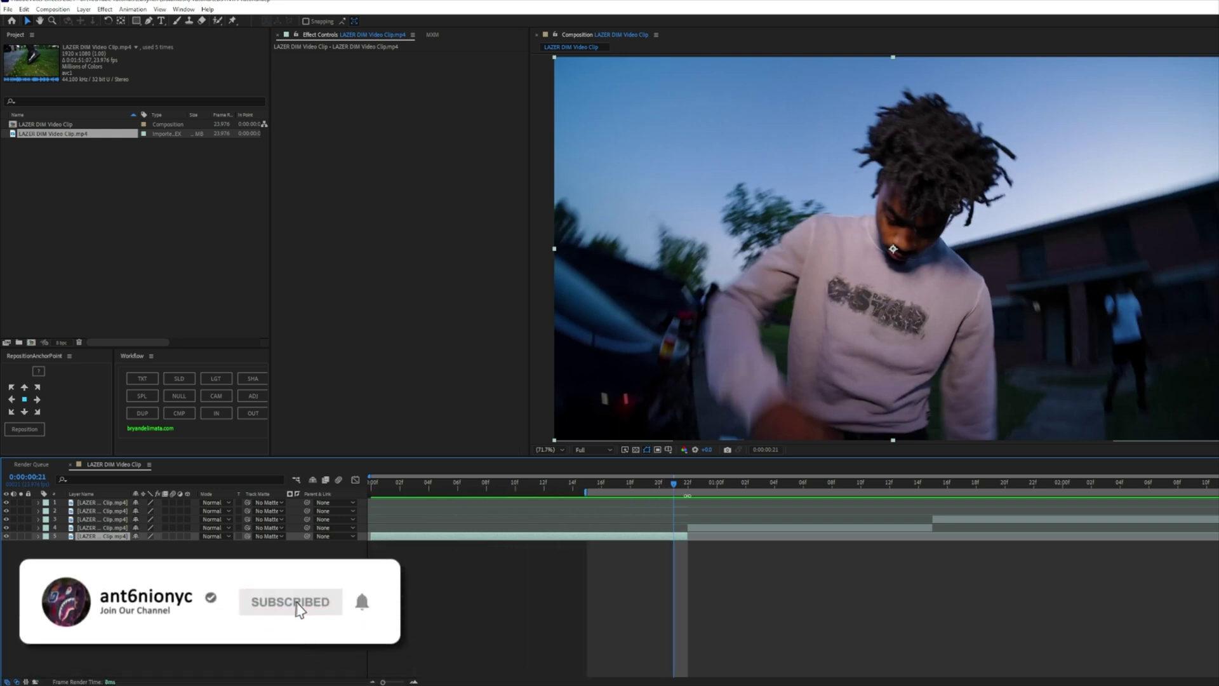
key("b")
key("n")
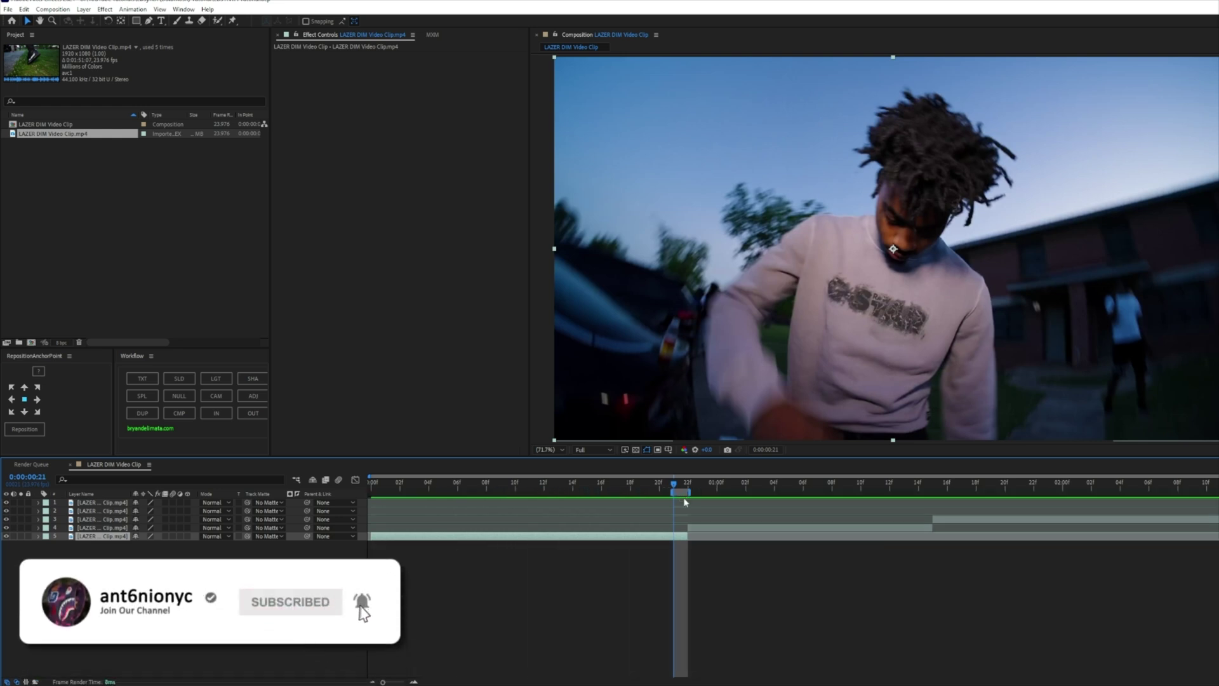
key("=")
key("space")
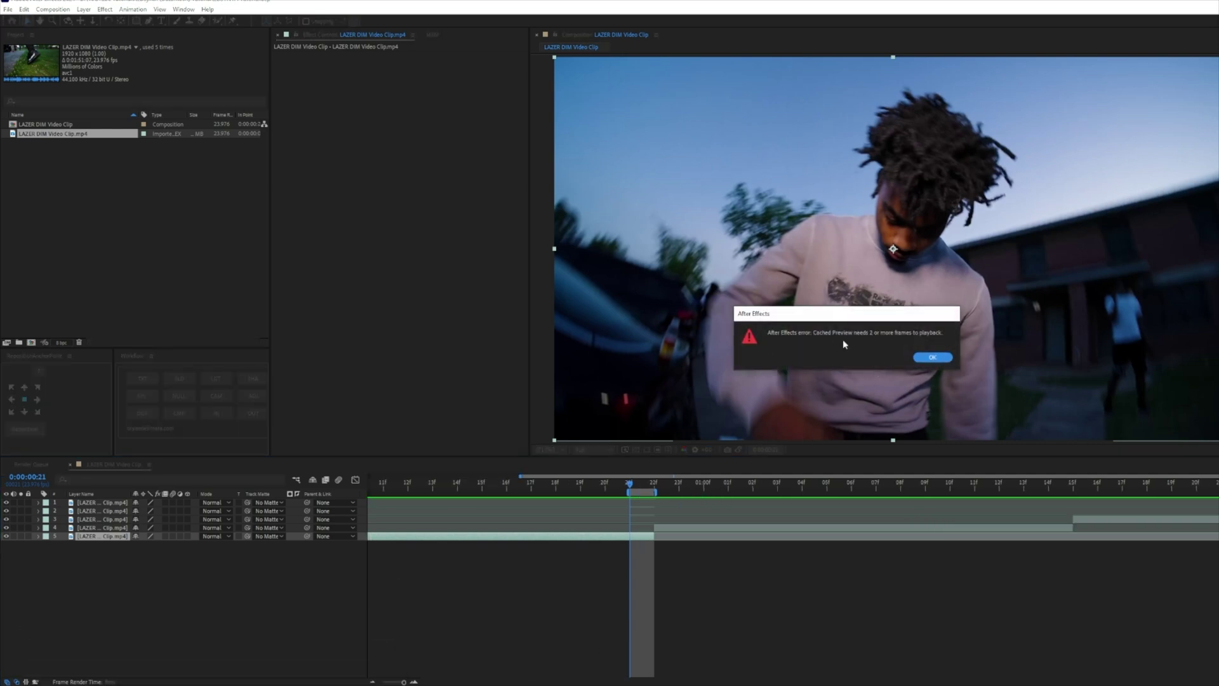
left_click(930, 357)
mouse_move(634, 486)
left_mouse_down()
mouse_move(654, 485)
mouse_move(631, 486)
left_mouse_up()
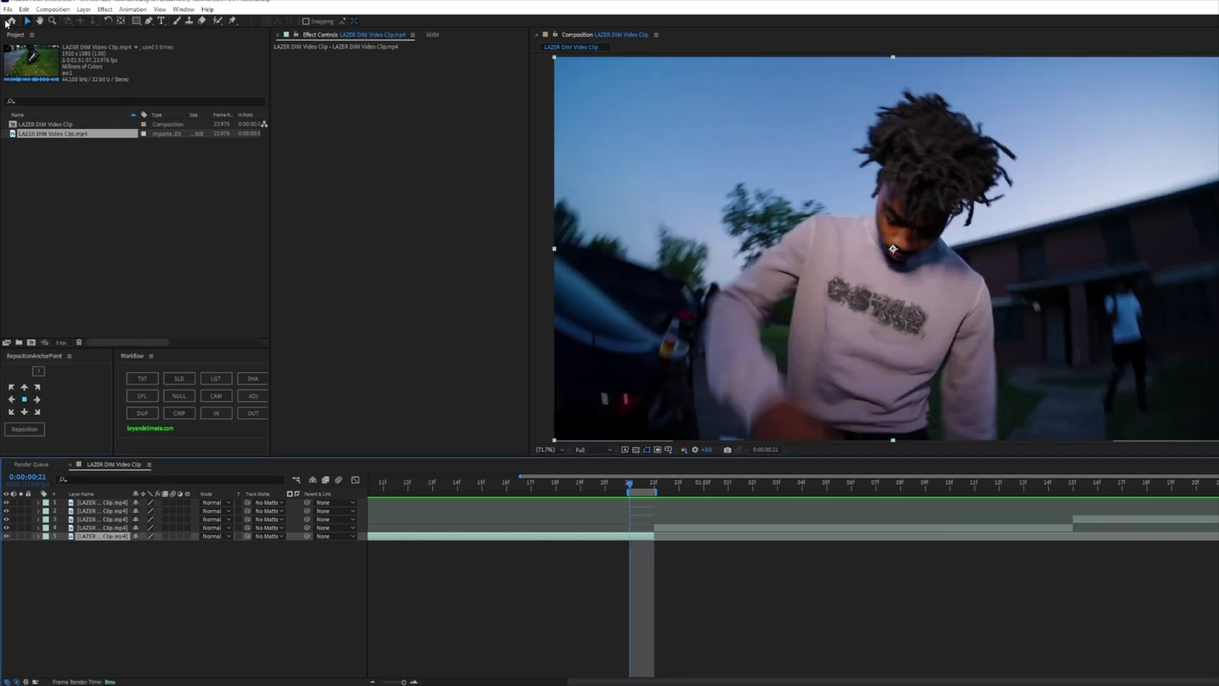
- Add the composition to the render queue and accept render settings with the Work Area Only time span
left_click(7, 9)
mouse_move(63, 168)
left_click(212, 181)
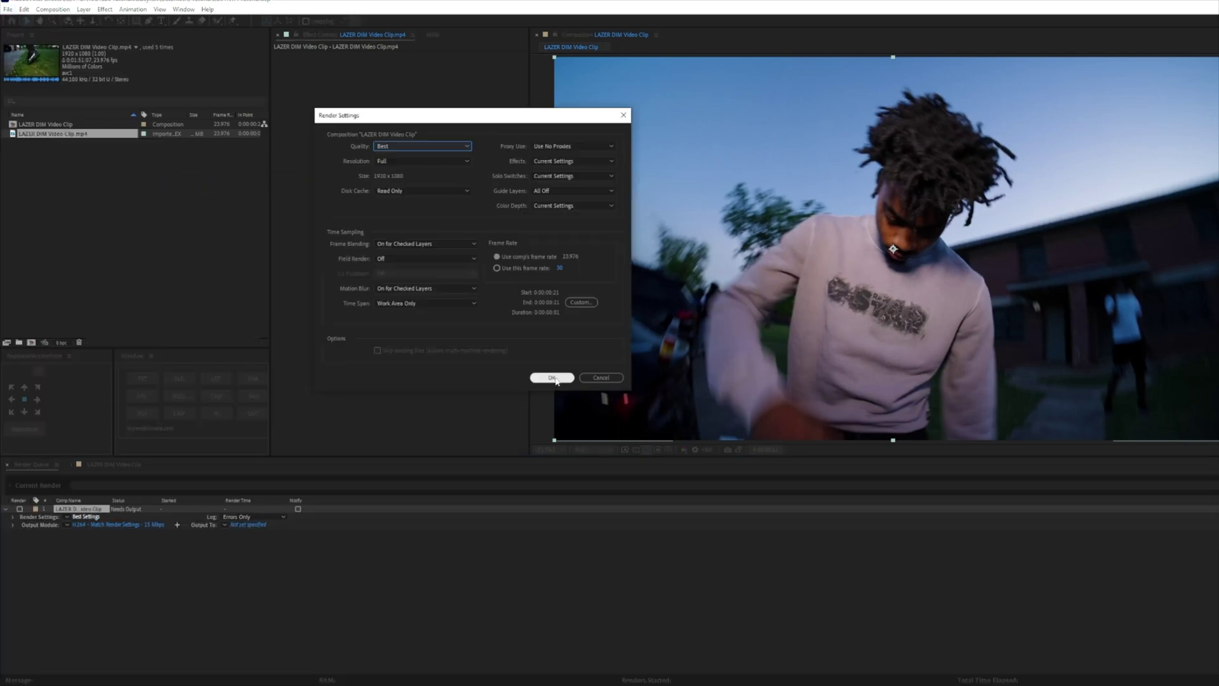
left_click(553, 378)
- Set the queued render's output module format to JPEG Sequence
left_click(120, 524)
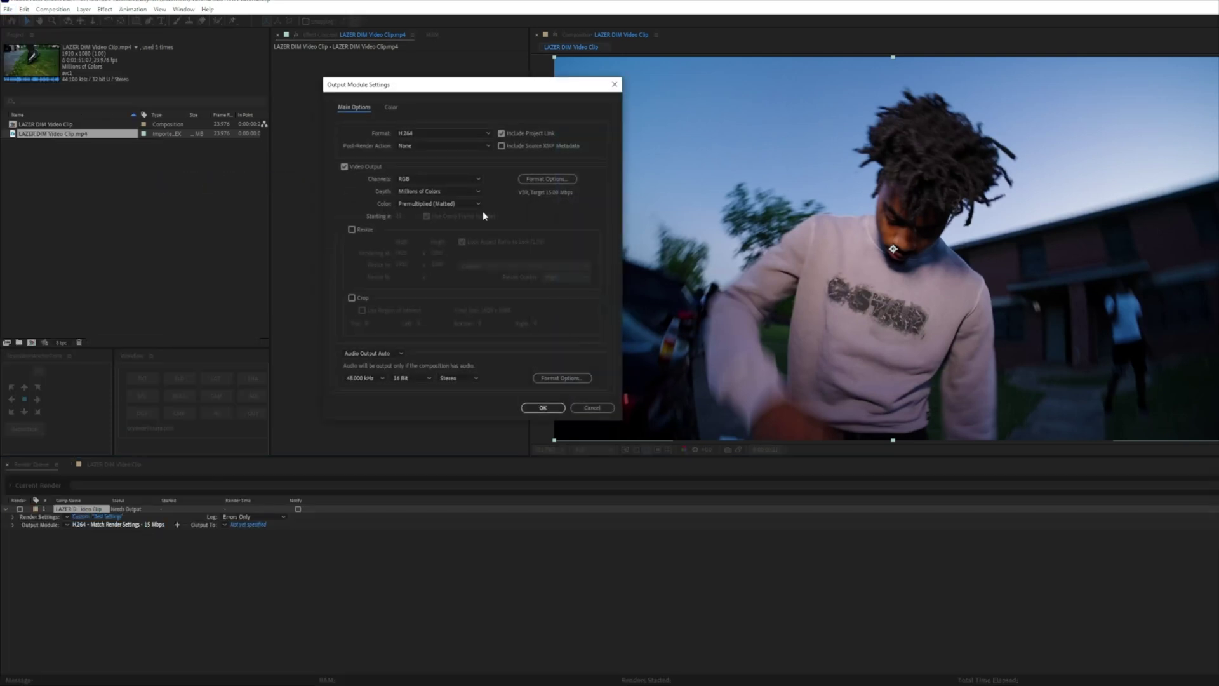
left_click(422, 134)
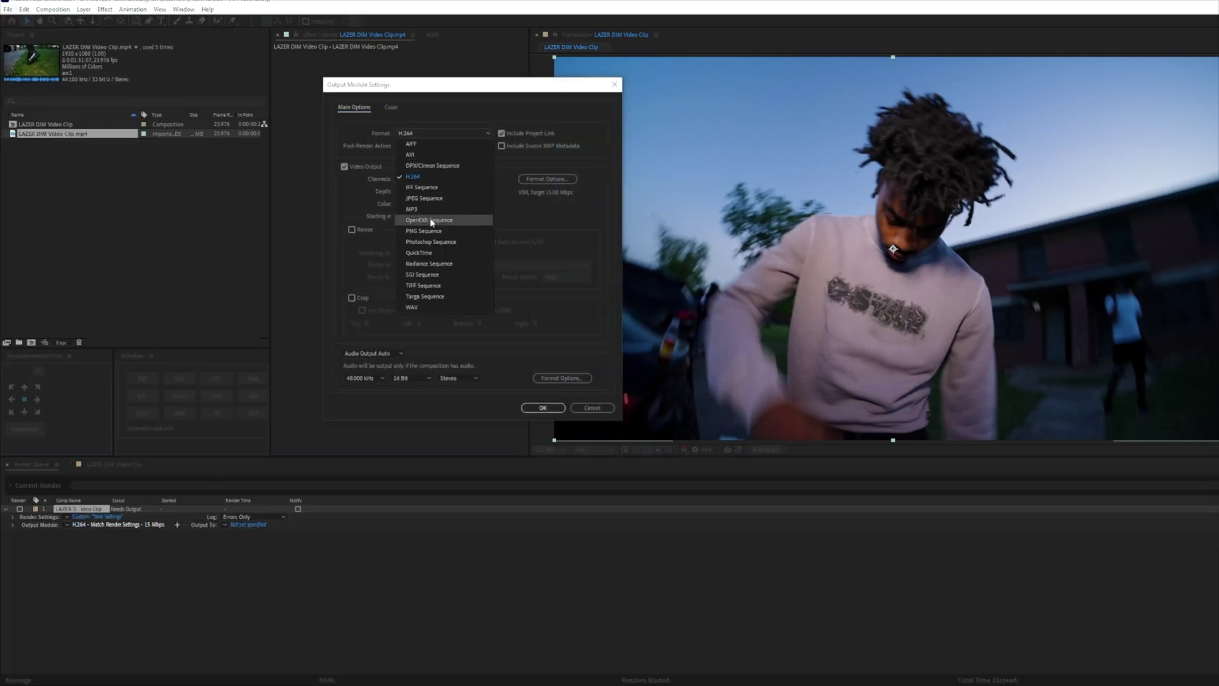
left_click(419, 198)
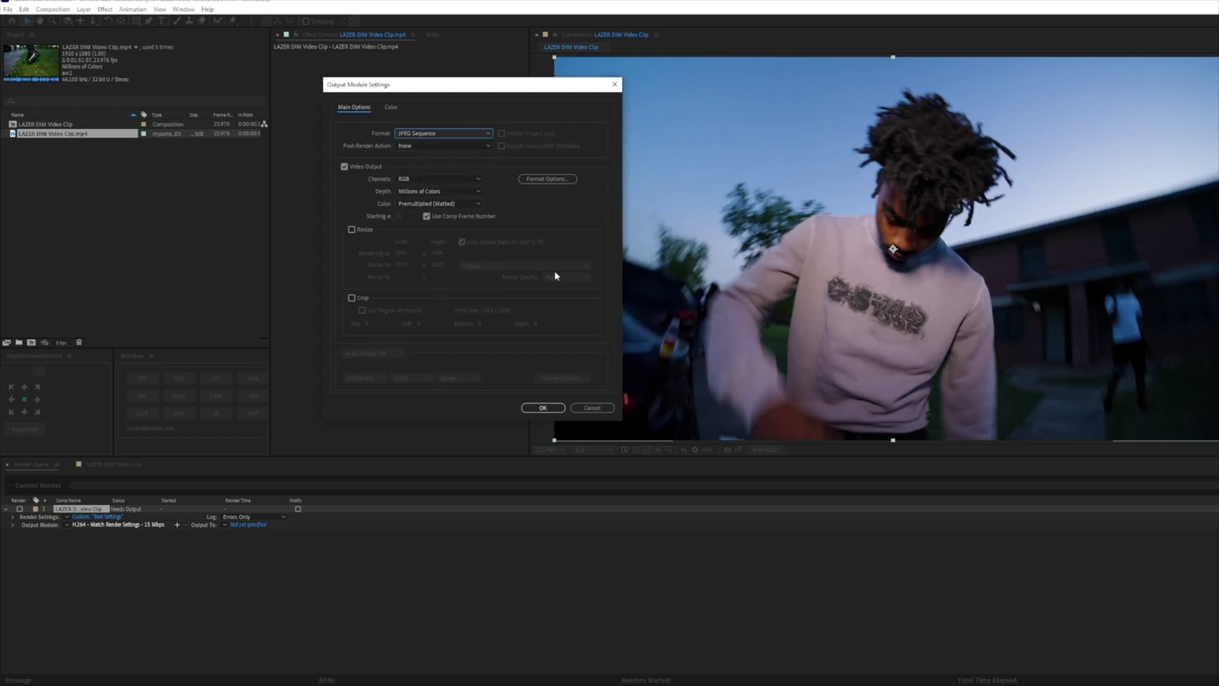
left_click(543, 408)
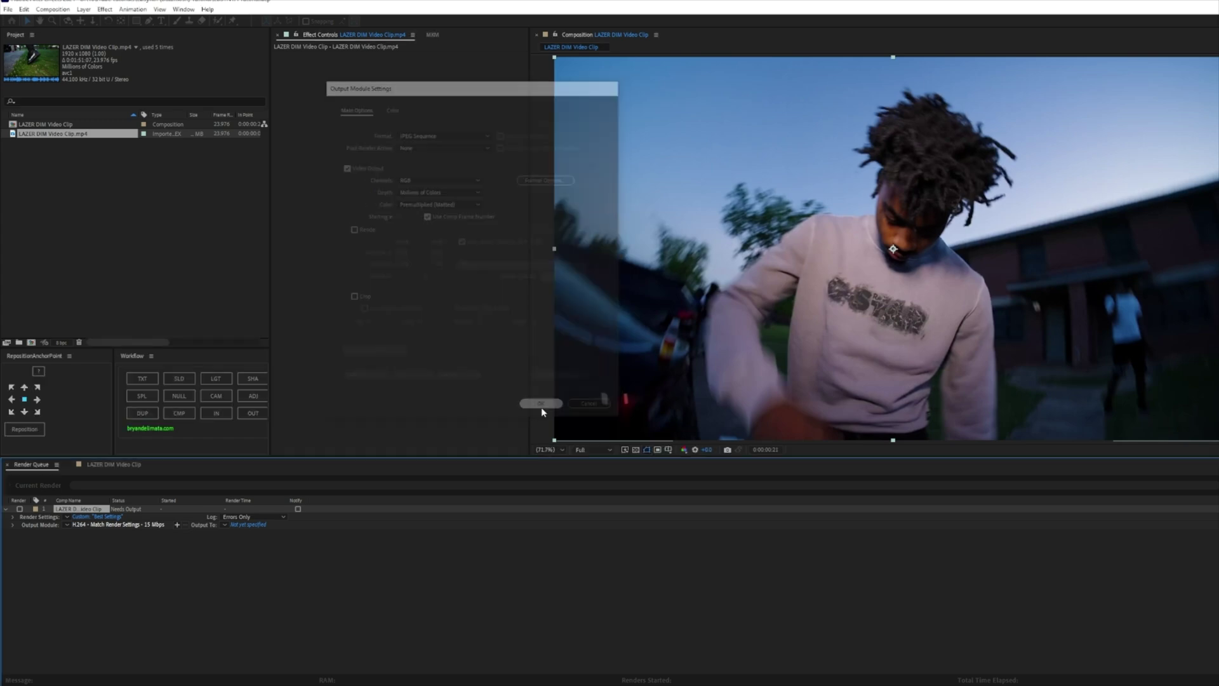
- Set the output location to the keyframe folder inside keys with subfolder saving turned off, and render the frame
left_click(249, 525)
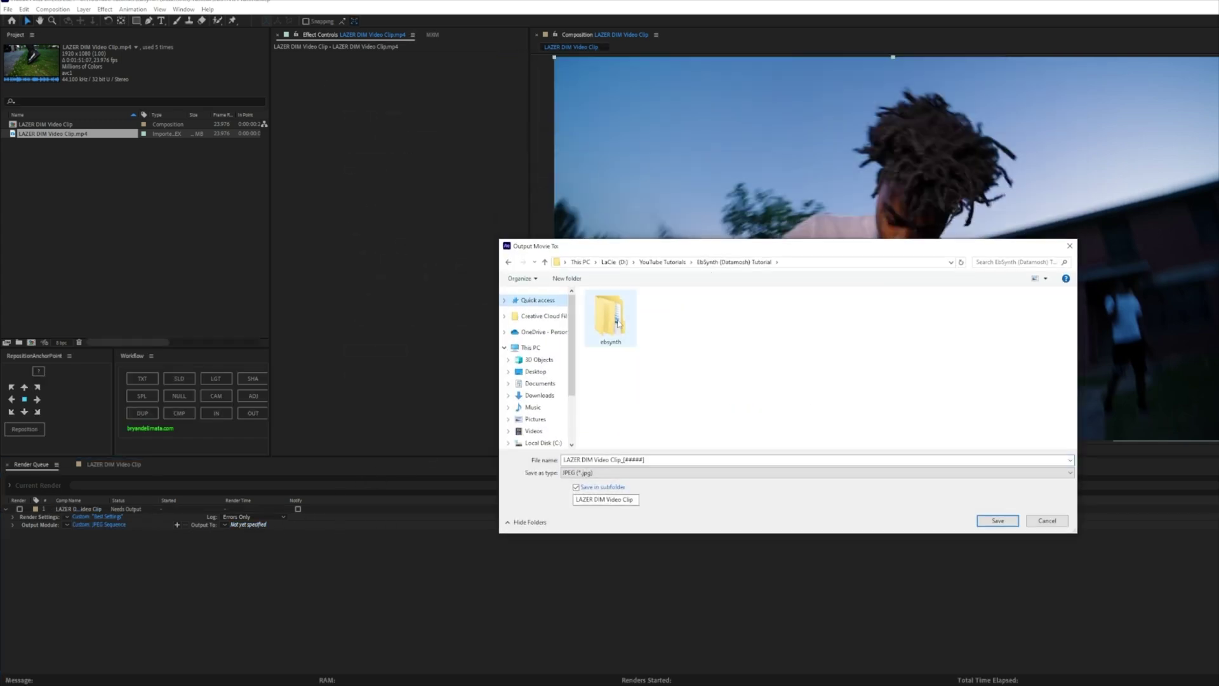
double_click(619, 324)
double_click(589, 303)
left_click(619, 308)
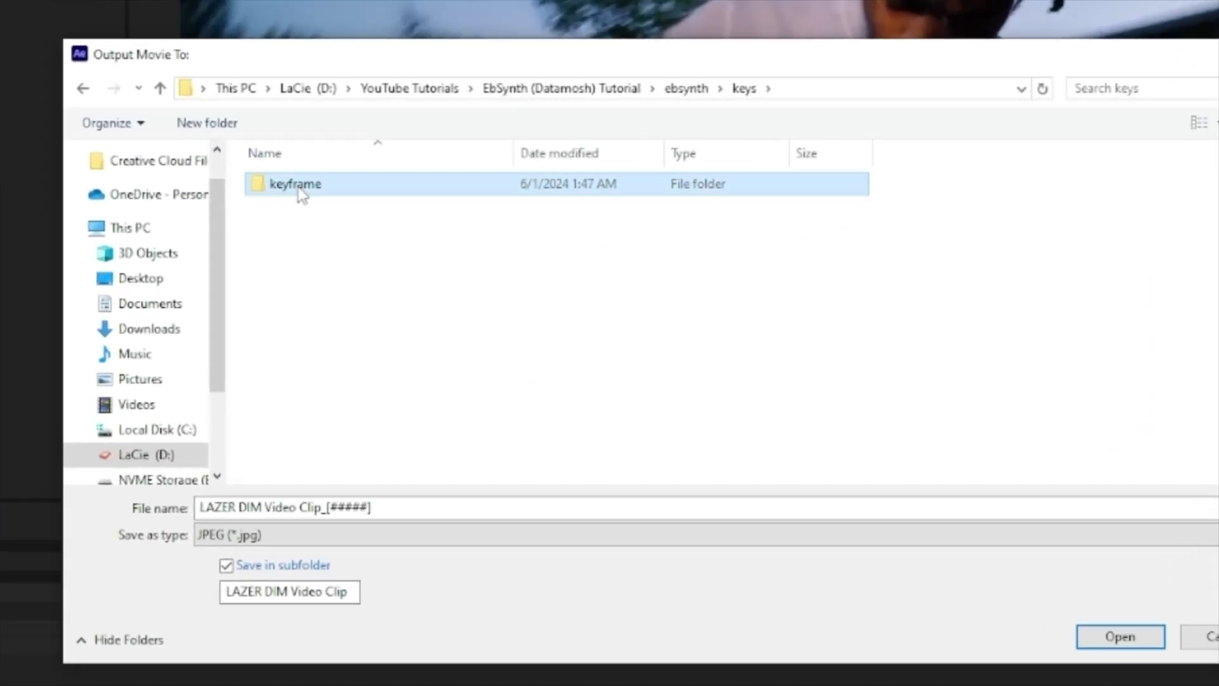
left_click(226, 566)
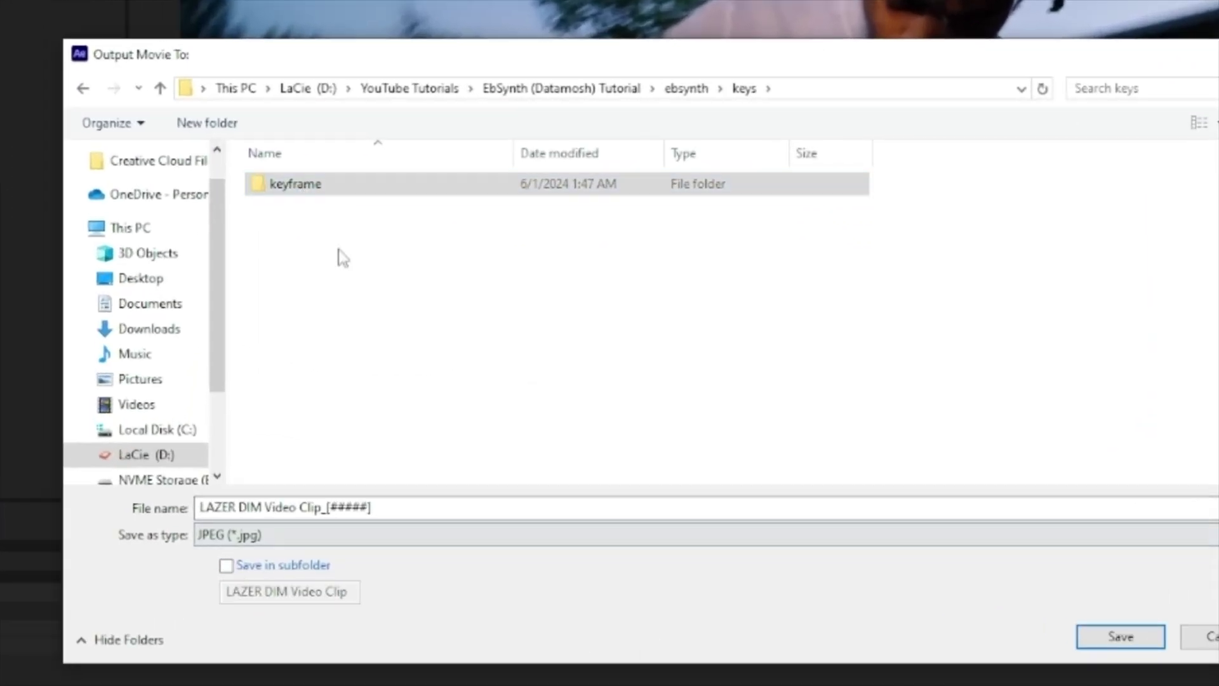
left_click(1138, 640)
left_click(1138, 635)
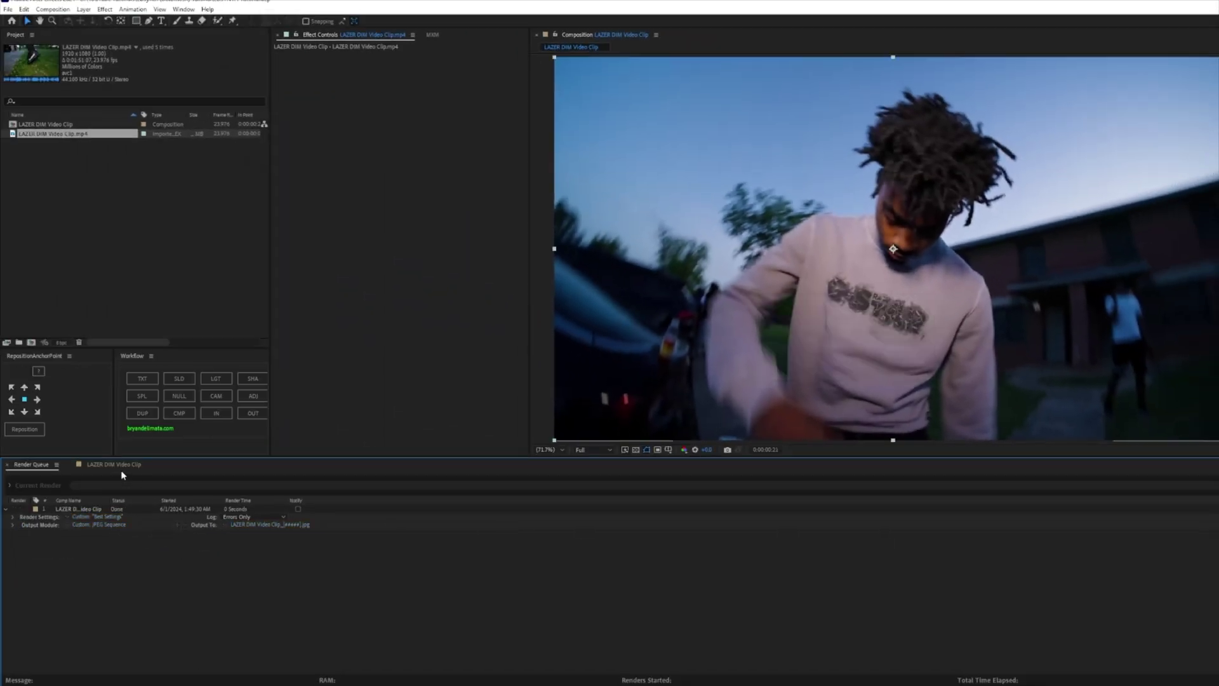
- Return to the composition's timeline and check the rendered frame in the keyframe folder in File Explorer
left_click(119, 464)
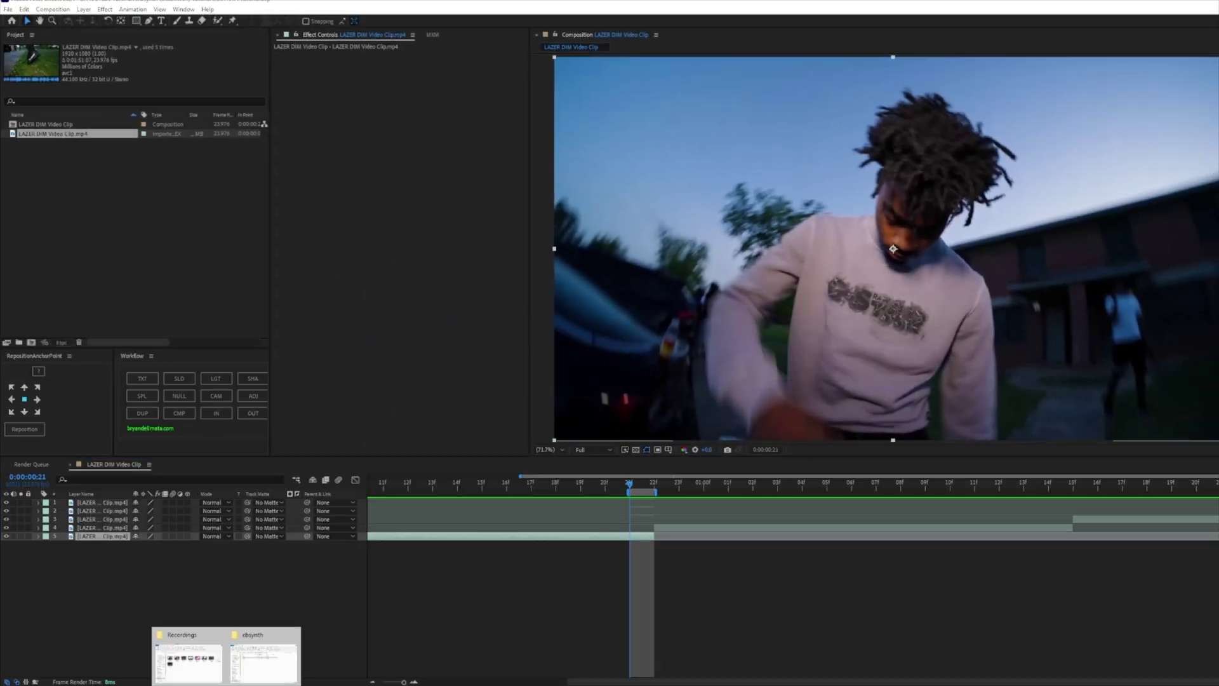
left_click(254, 668)
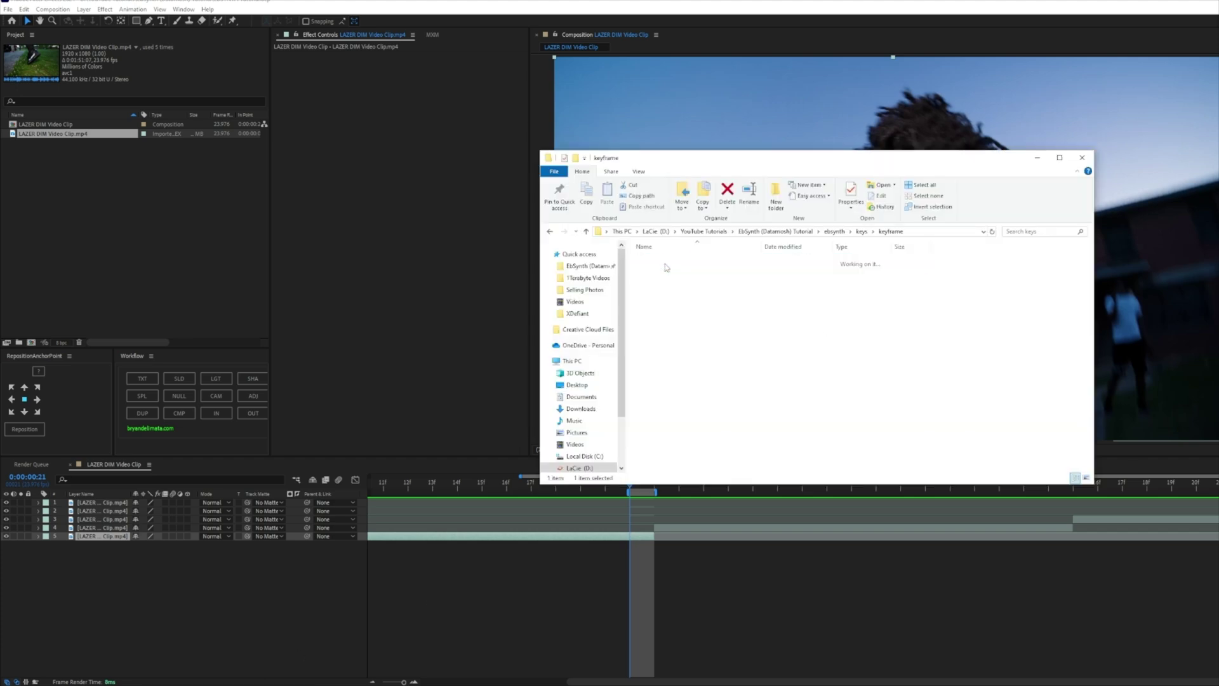
left_click(669, 309)
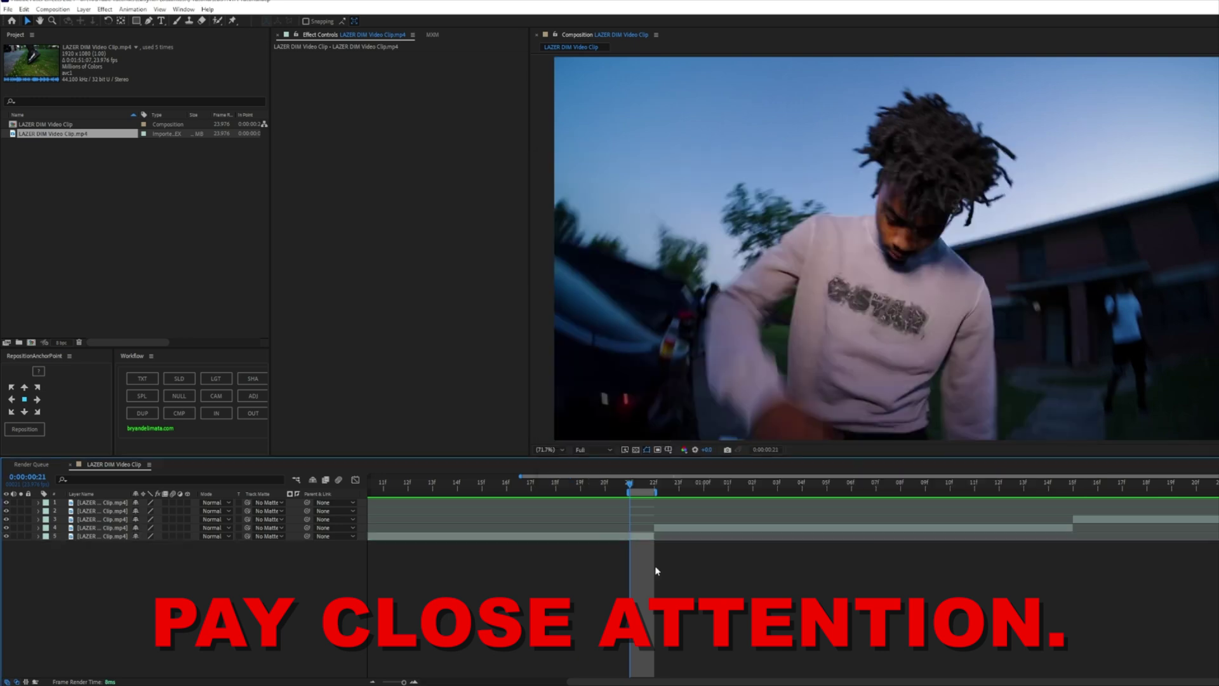
- Open the keyframe folder and rename the rendered image as LAZER DIM Video Clip_00000
left_click_drag(644, 492, 887, 493)
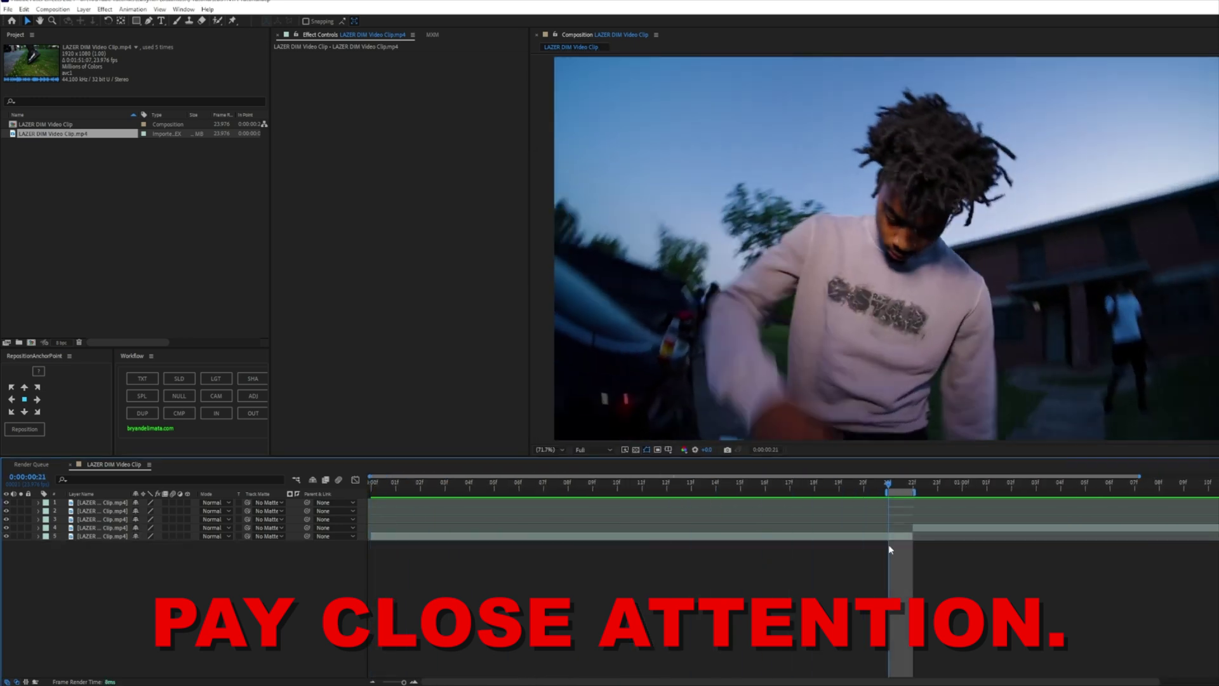
left_click(227, 685)
left_click(258, 665)
right_click(670, 286)
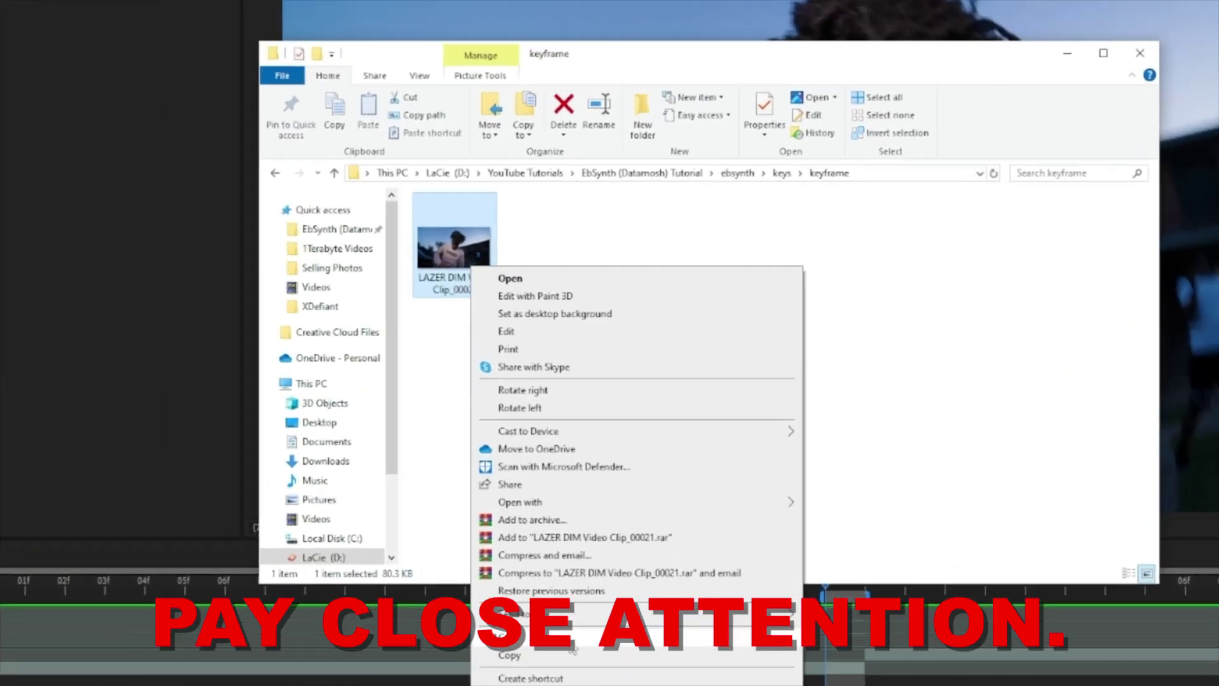
left_click(565, 685)
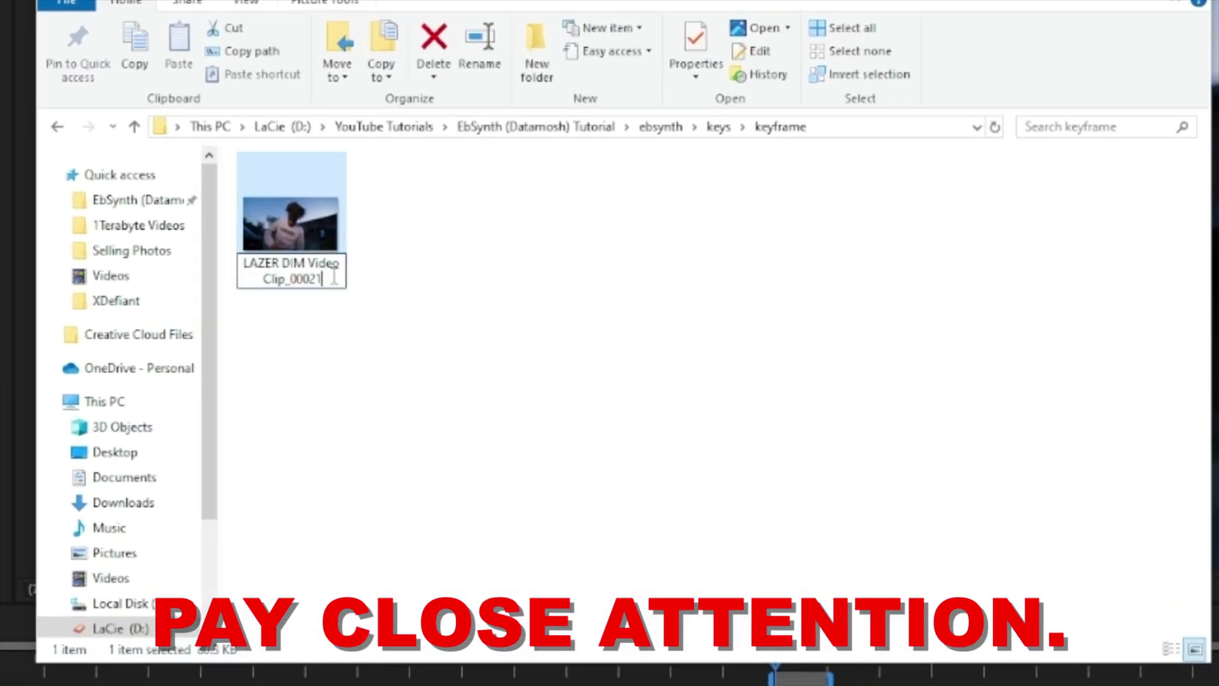
type("00")
key("Return")
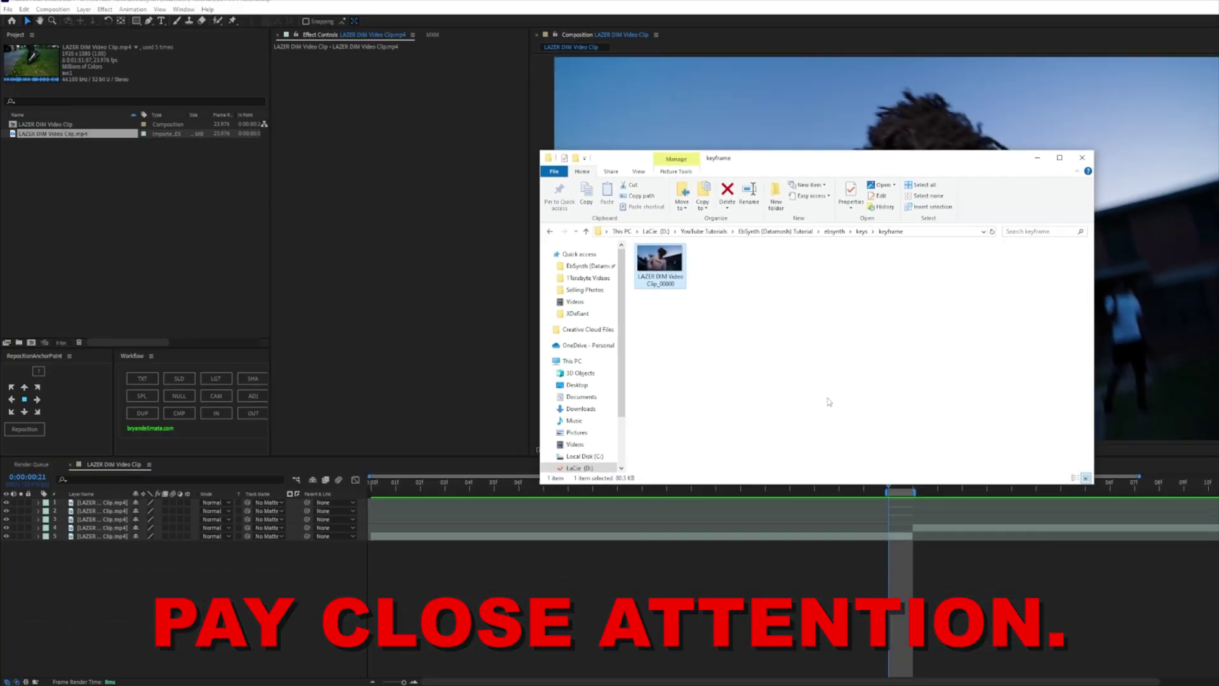
- Set the composition's work area to span the second clip, from 0:00:00:22 to the clip's last frame
left_click(908, 537)
left_click(916, 486)
key("n")
key("b")
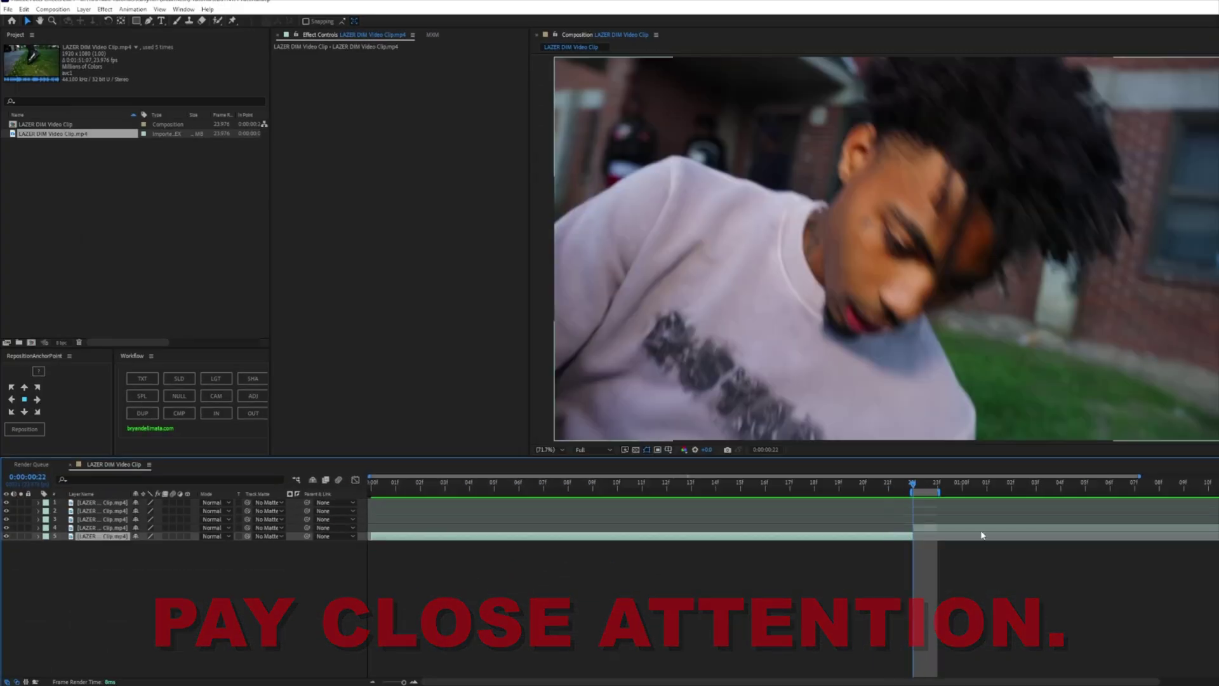
scroll(982, 530, "right", 3)
left_click_drag(743, 492, 1142, 498)
key("space")
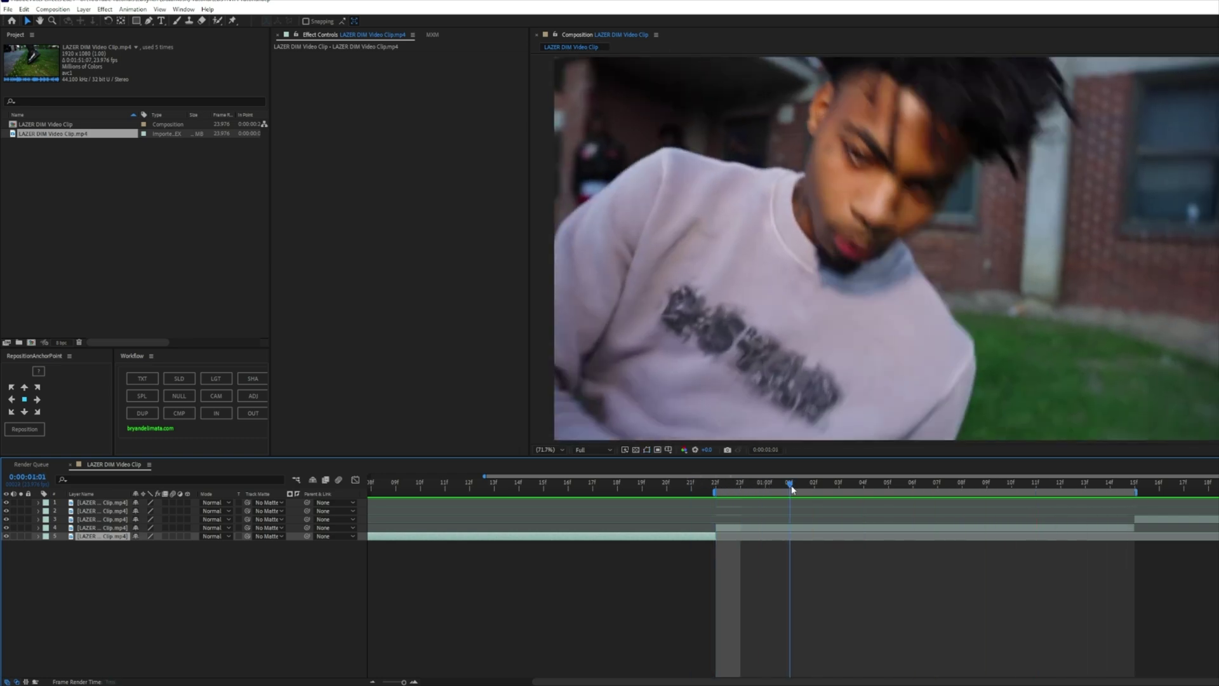
- Add the composition with the second clip to the render queue and accept render settings with the Work Area Only time span
left_click(746, 528)
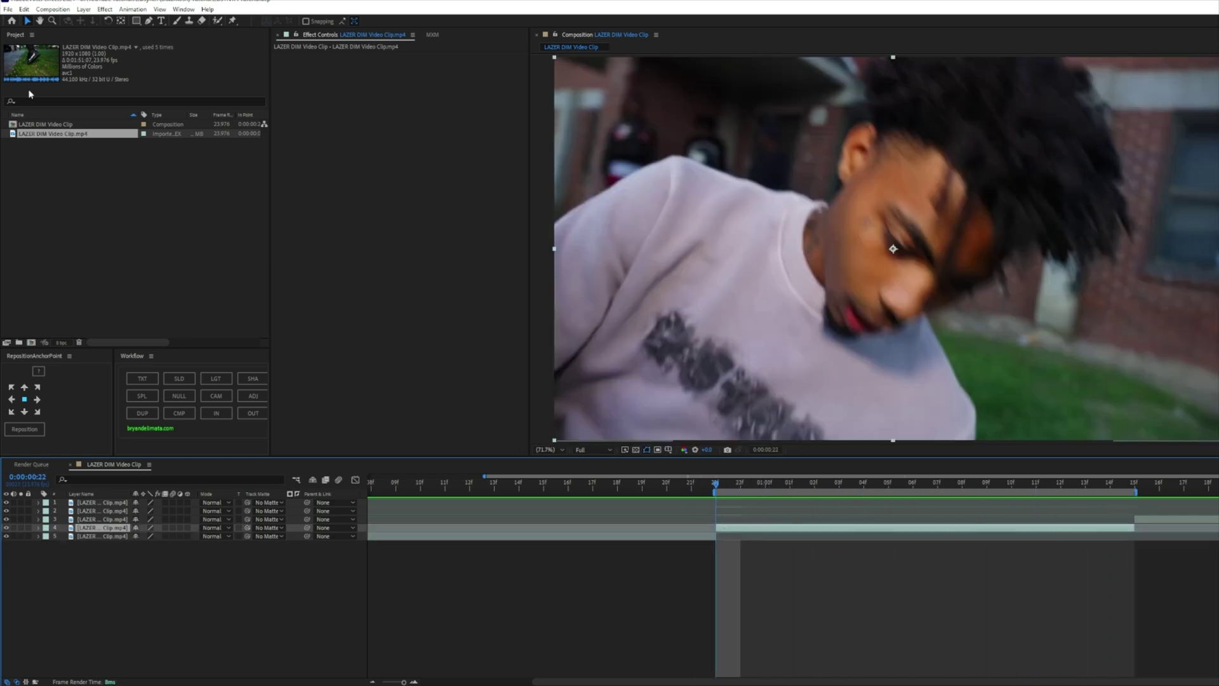
left_click(7, 9)
mouse_move(127, 166)
left_click(179, 181)
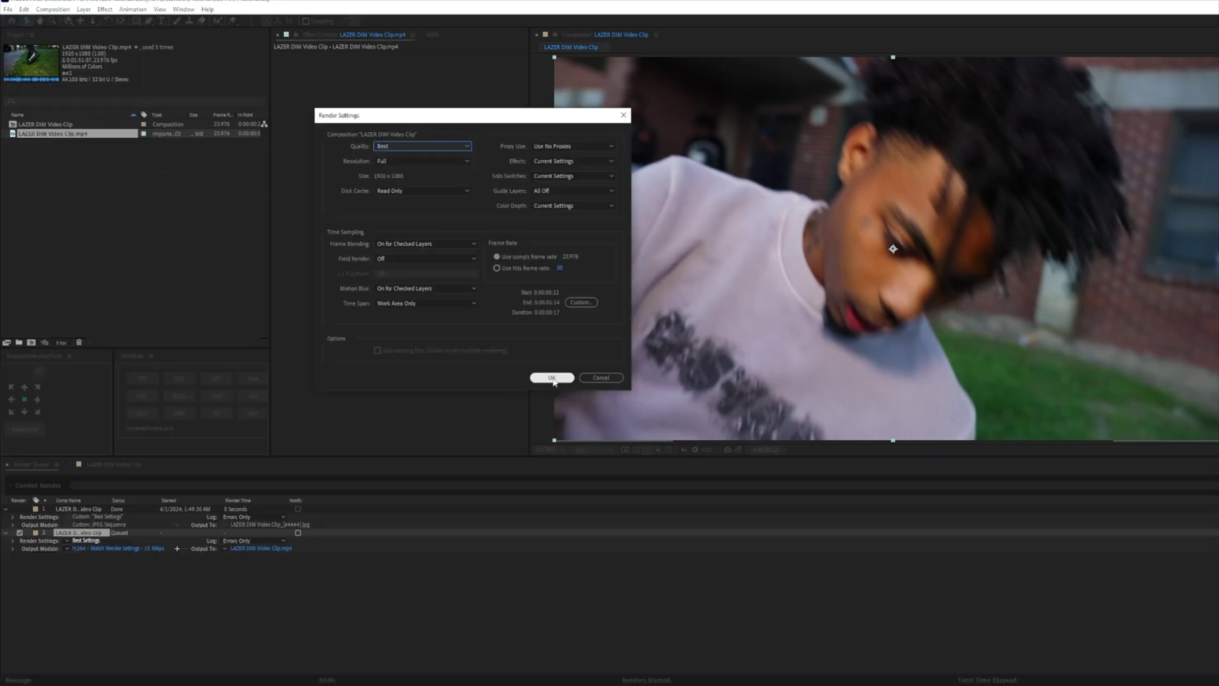
left_click(551, 381)
- Set the new render item's output module format to JPEG Sequence
left_click(133, 547)
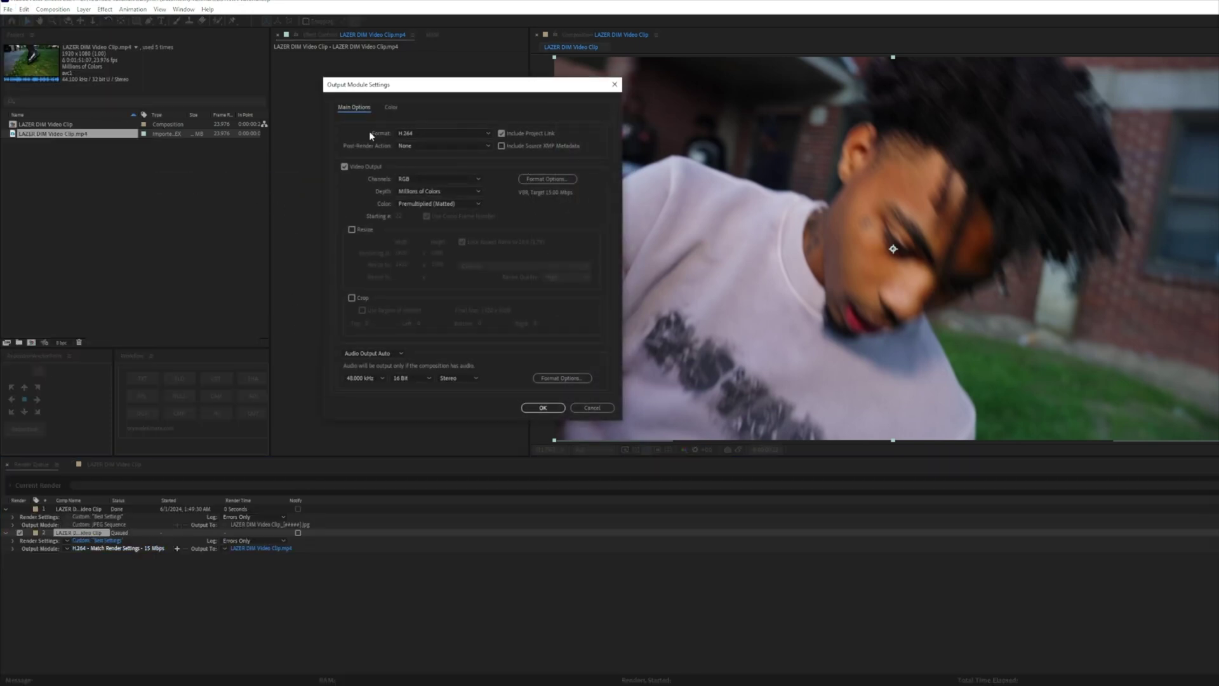
left_click(410, 134)
left_click(426, 198)
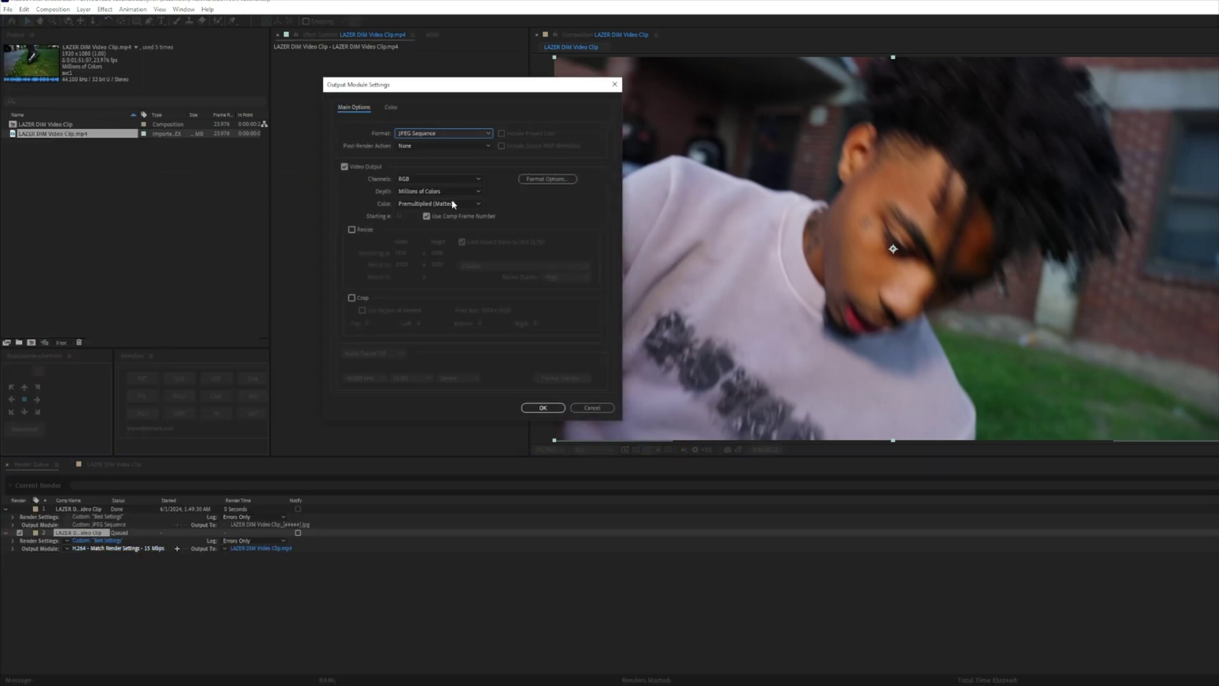
left_click(554, 409)
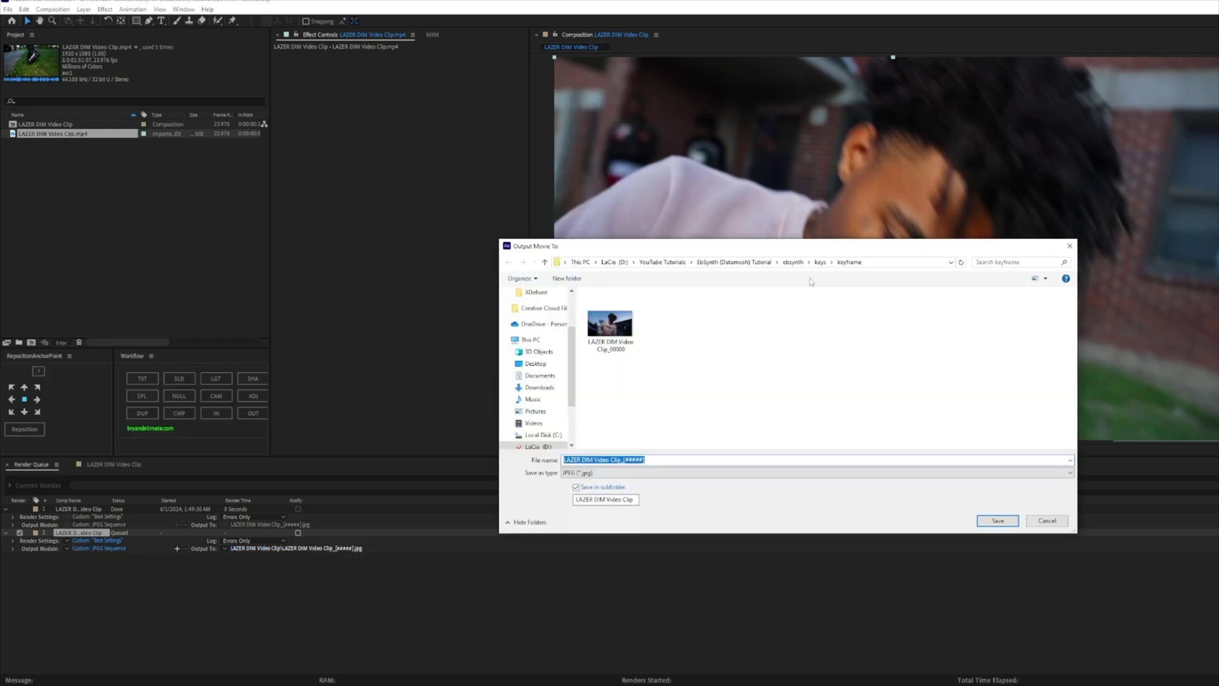
- Set the output location to the 2nd clip folder inside video with subfolder saving turned off, and render the sequence
left_click(793, 261)
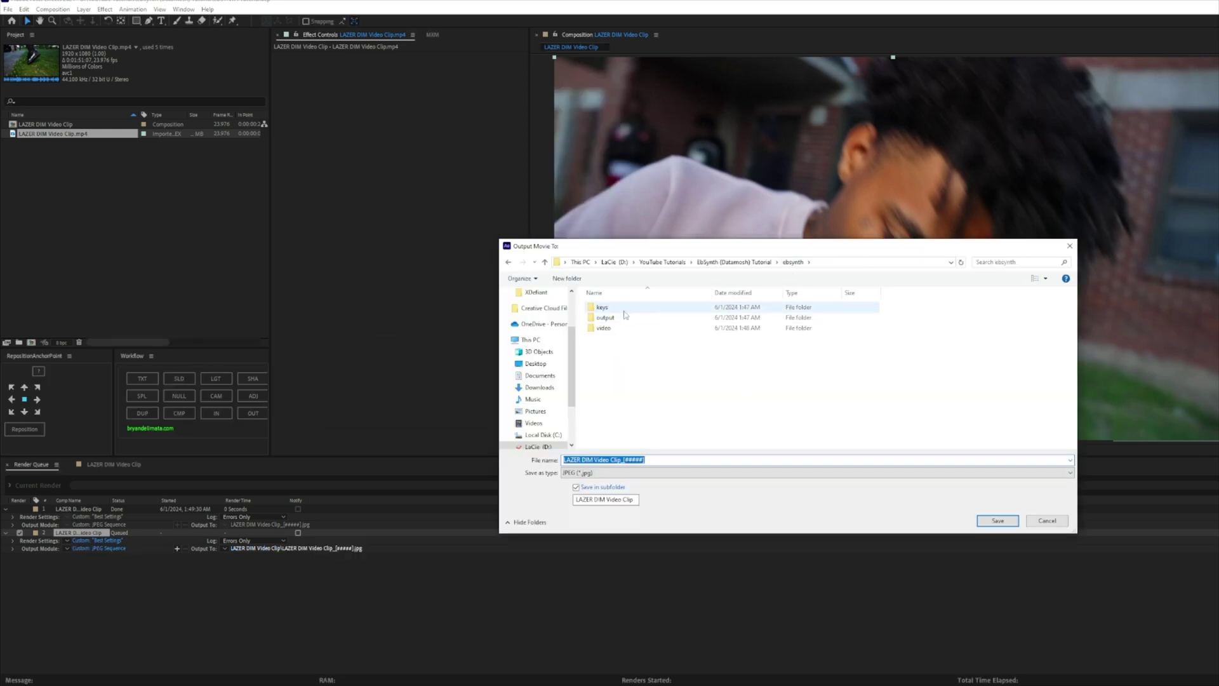
double_click(606, 330)
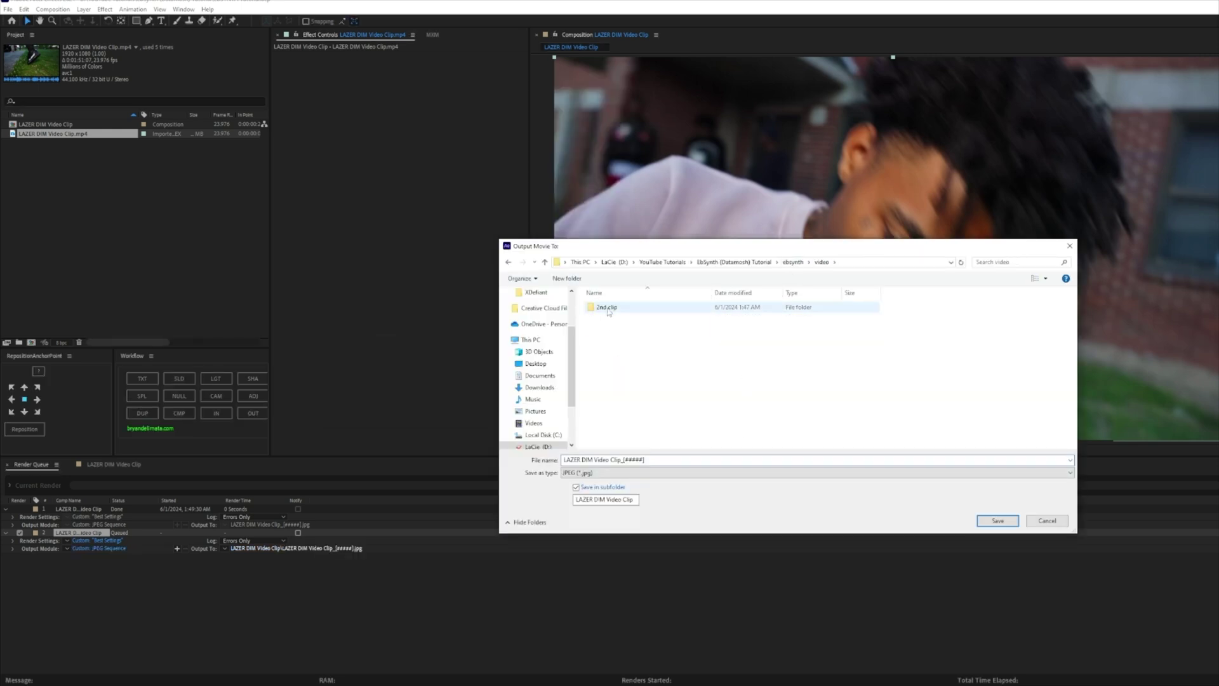
double_click(607, 308)
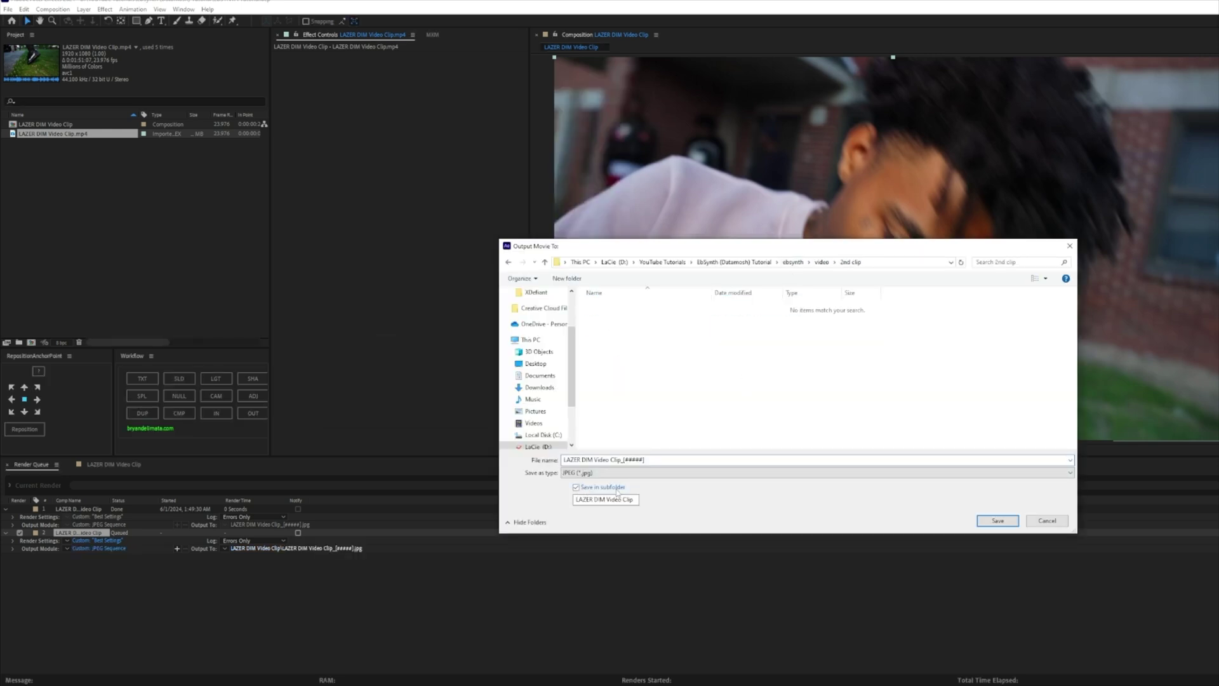
left_click(997, 521)
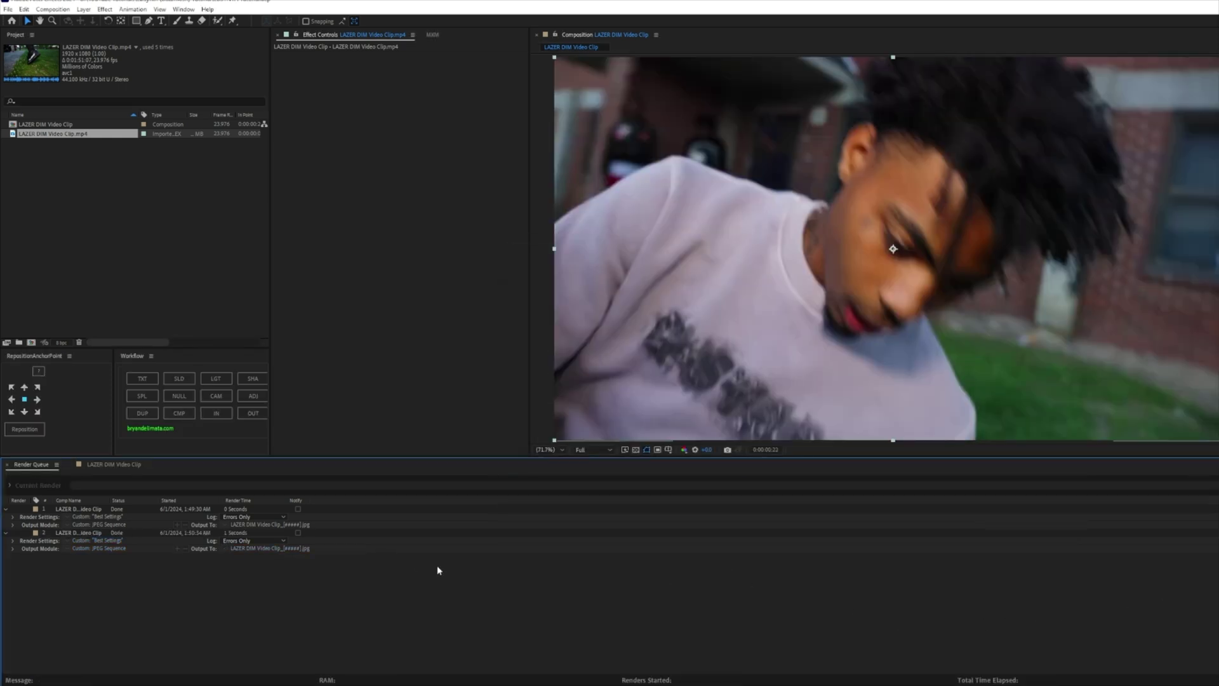
- Return to the composition's timeline and inspect the numbering of the rendered frames in the 2nd clip folder in File Explorer
left_click(103, 466)
left_click_drag(740, 484, 1085, 482)
left_click(226, 685)
left_click(264, 658)
left_click(862, 231)
left_click(834, 231)
double_click(654, 282)
double_click(658, 283)
left_click(663, 284)
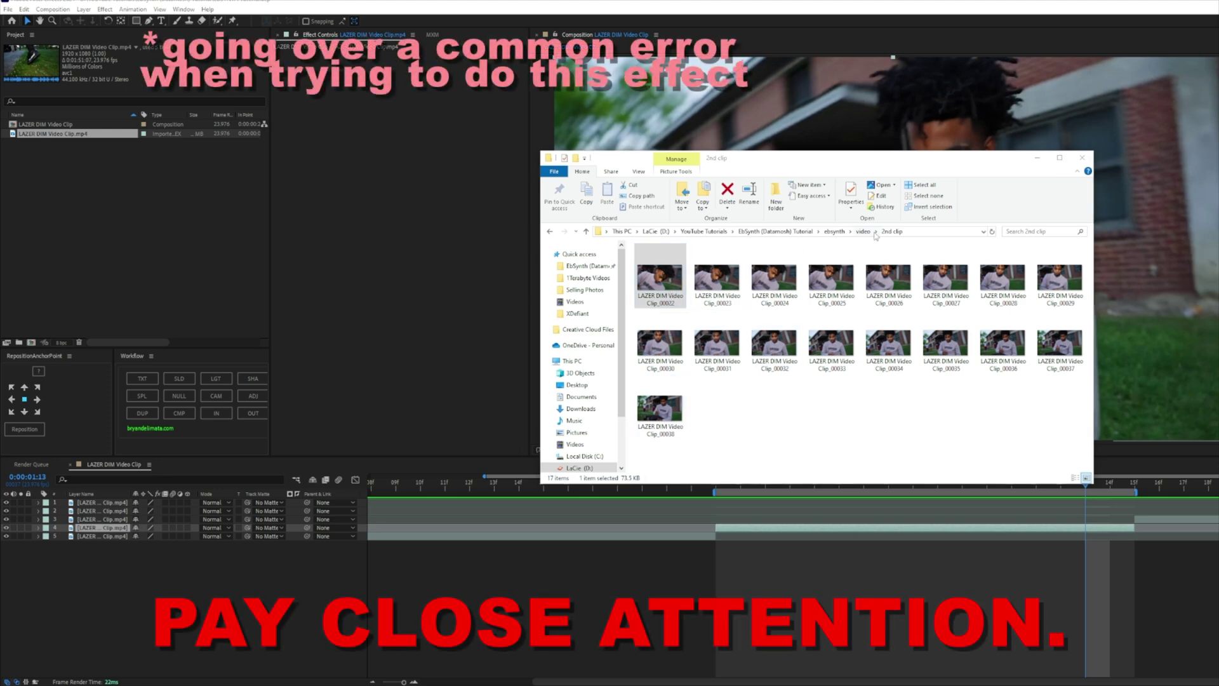
- Compare the keyframe image's number in the keyframe folder with the frame numbers in the 2nd clip folder
left_click(834, 231)
double_click(654, 273)
double_click(655, 262)
key("BackSpace")
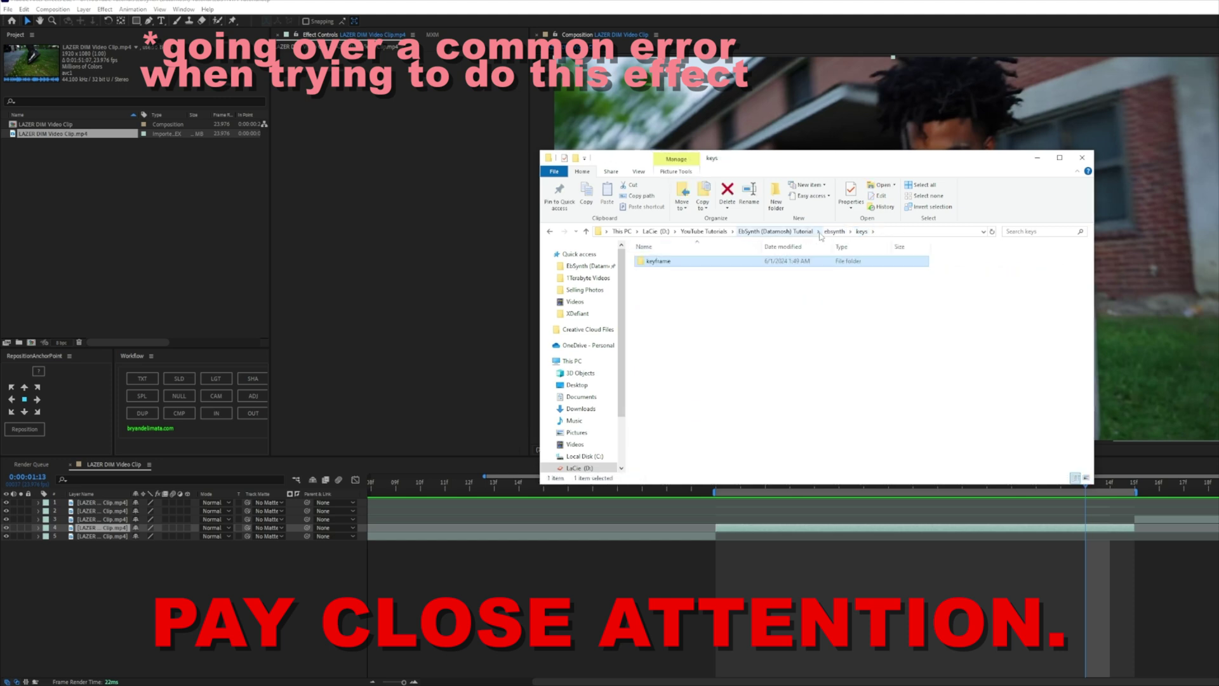
key("BackSpace")
double_click(655, 282)
double_click(662, 272)
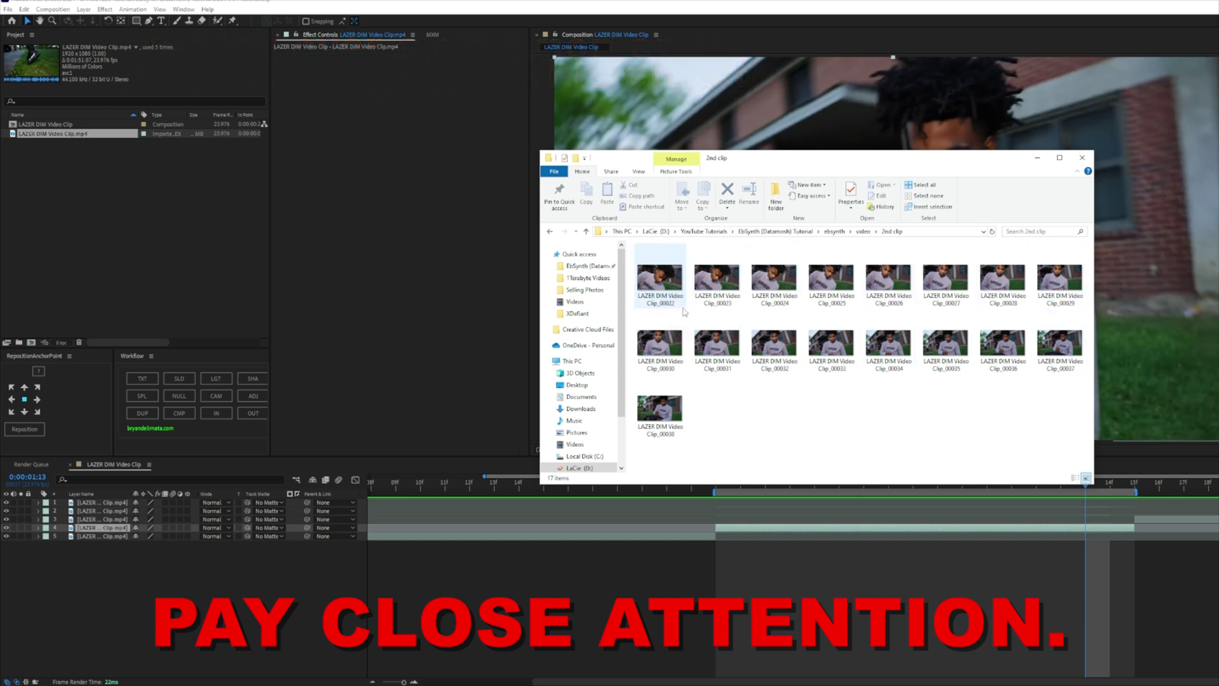
- Pre-compose the second clip's layer at 0:00:00:22, moving all attributes into the new composition, and open that composition
left_click(813, 593)
left_click(716, 486)
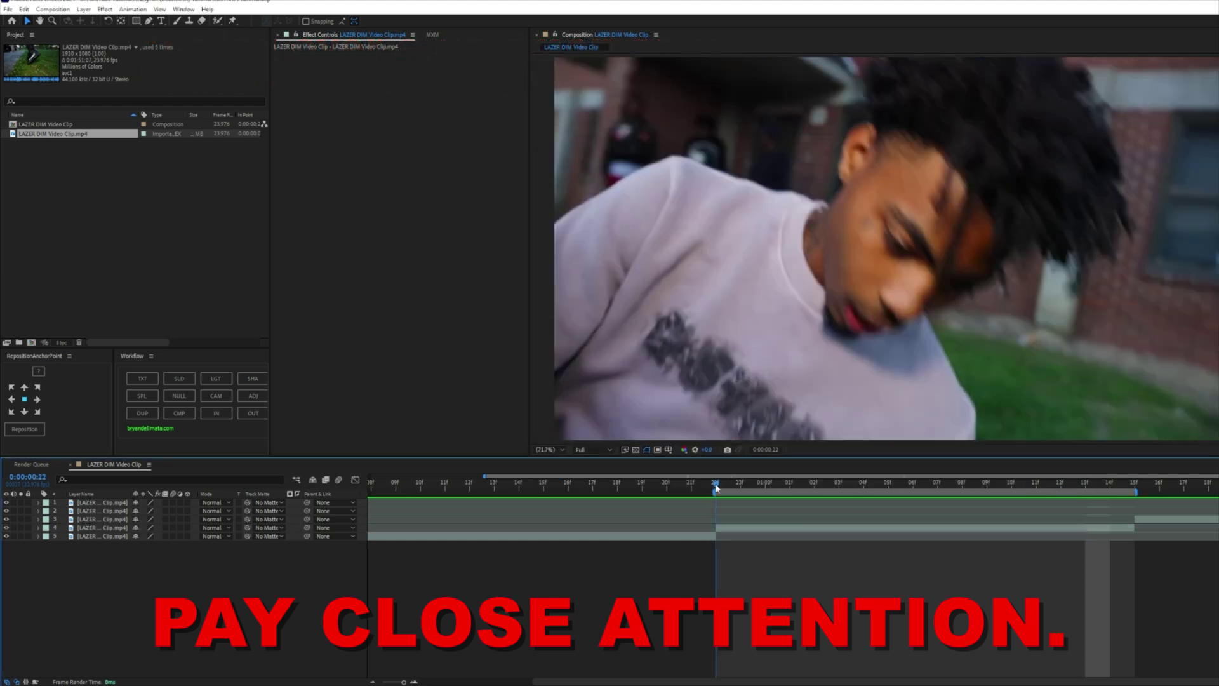
right_click(732, 528)
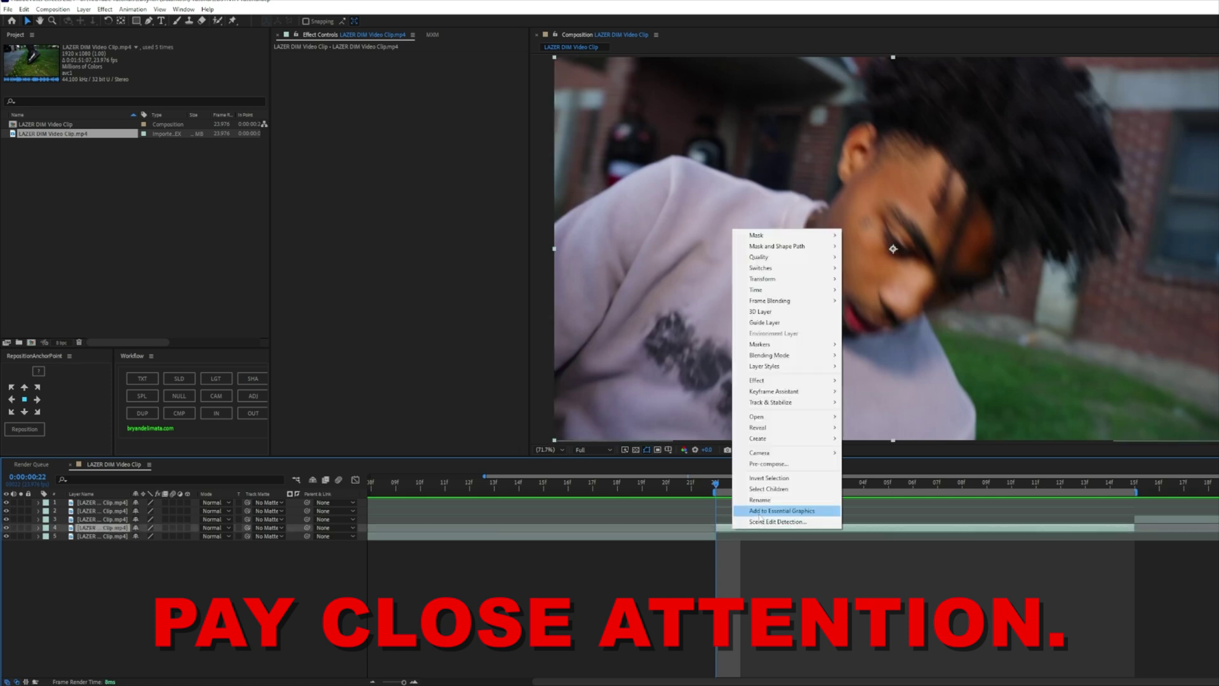
left_click(765, 463)
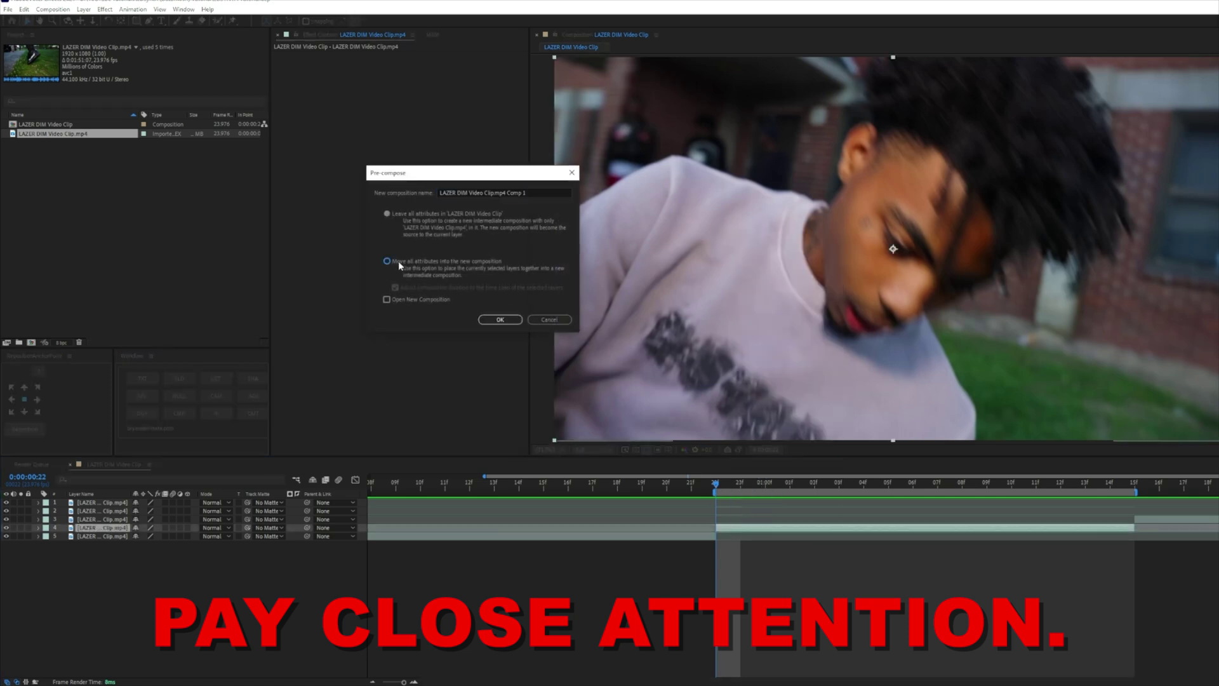
left_click(500, 319)
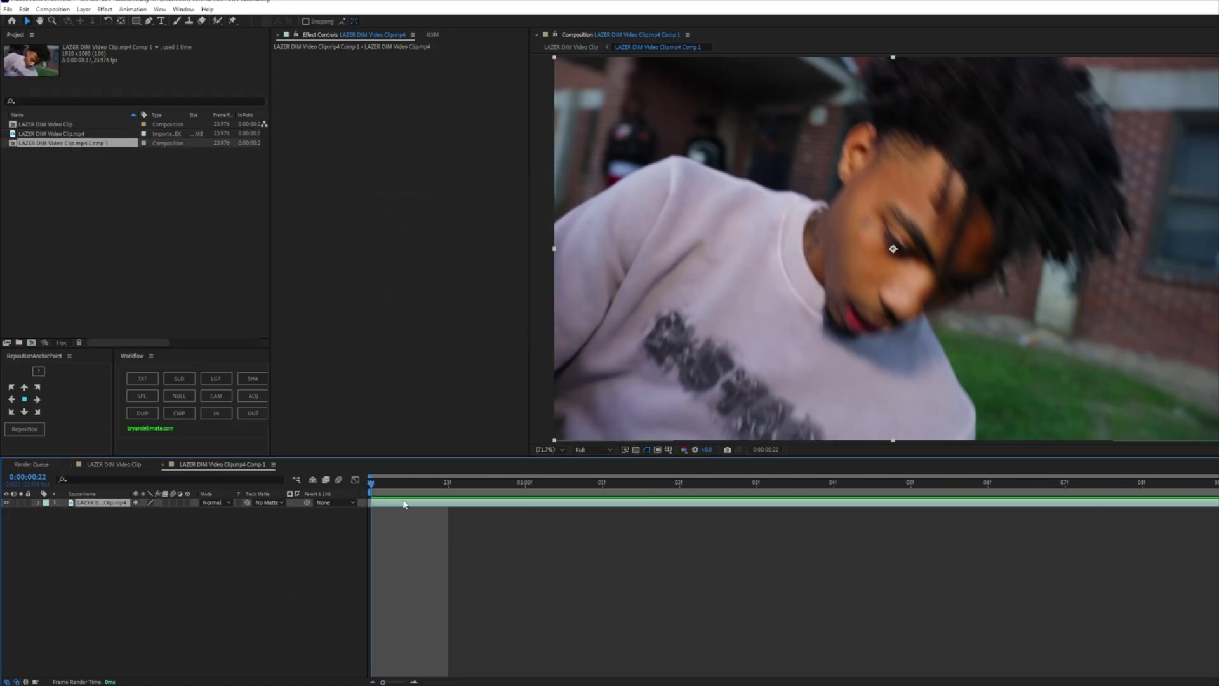
- Set the start timecode of the pre-composed second clip to 0:00:00:00 in its composition settings
right_click(56, 149)
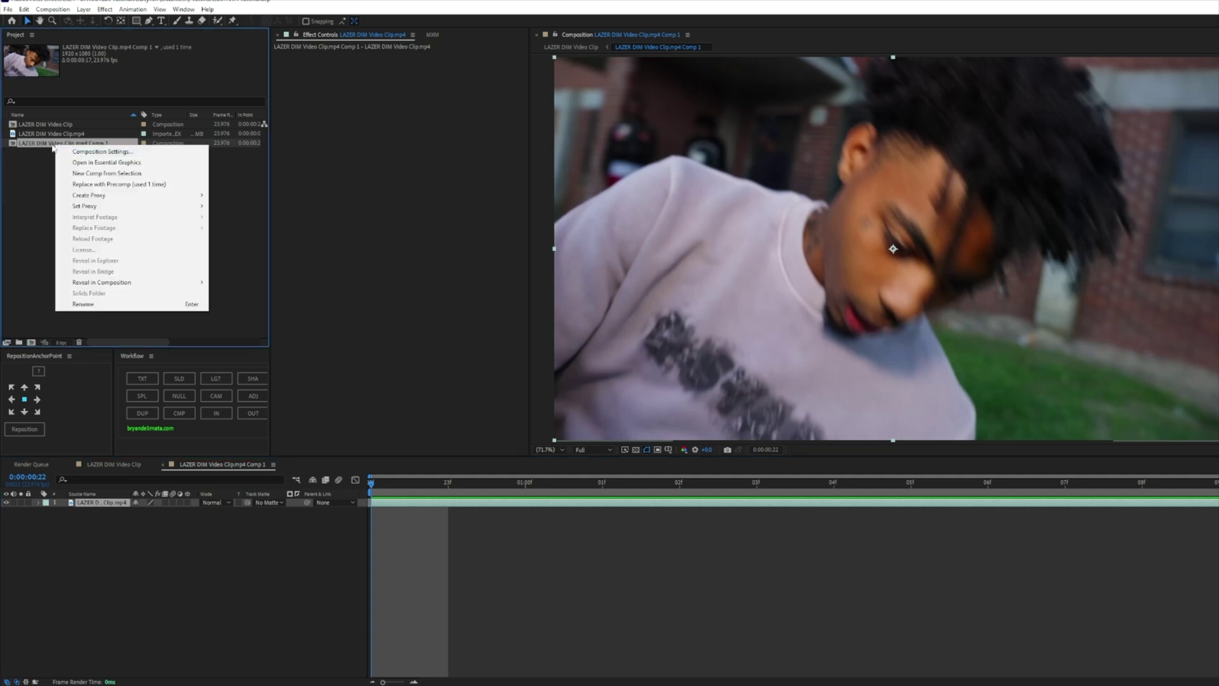
left_click(87, 153)
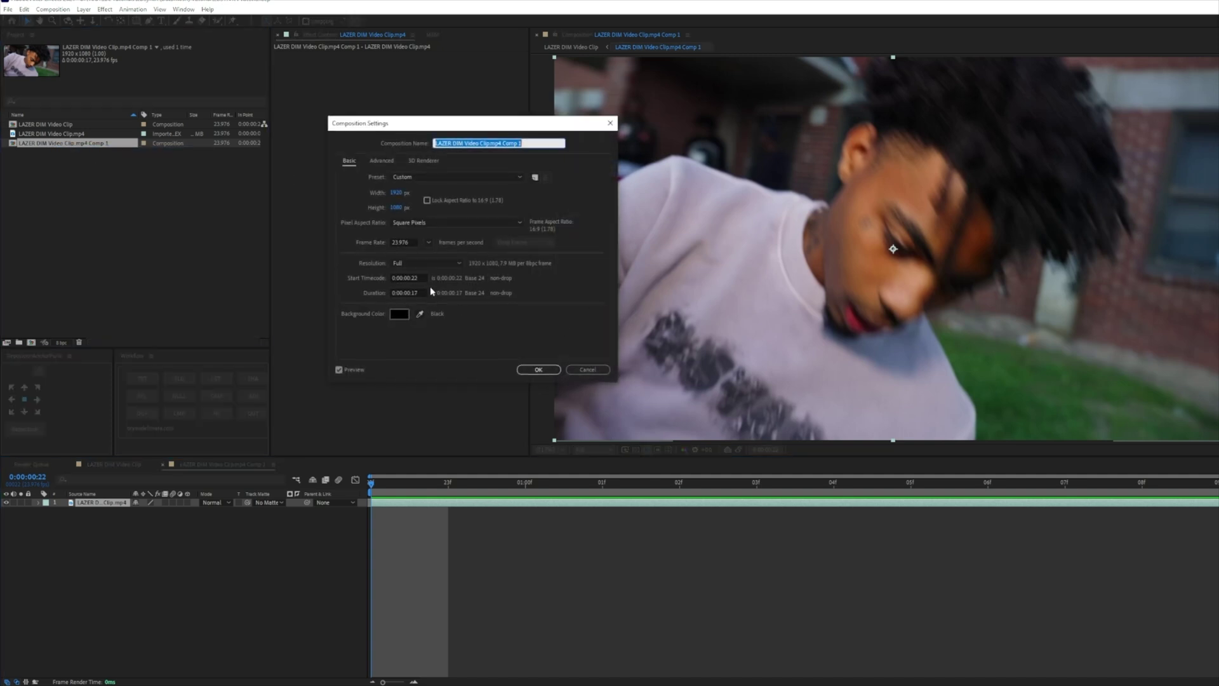
double_click(411, 278)
type("00")
key("Return")
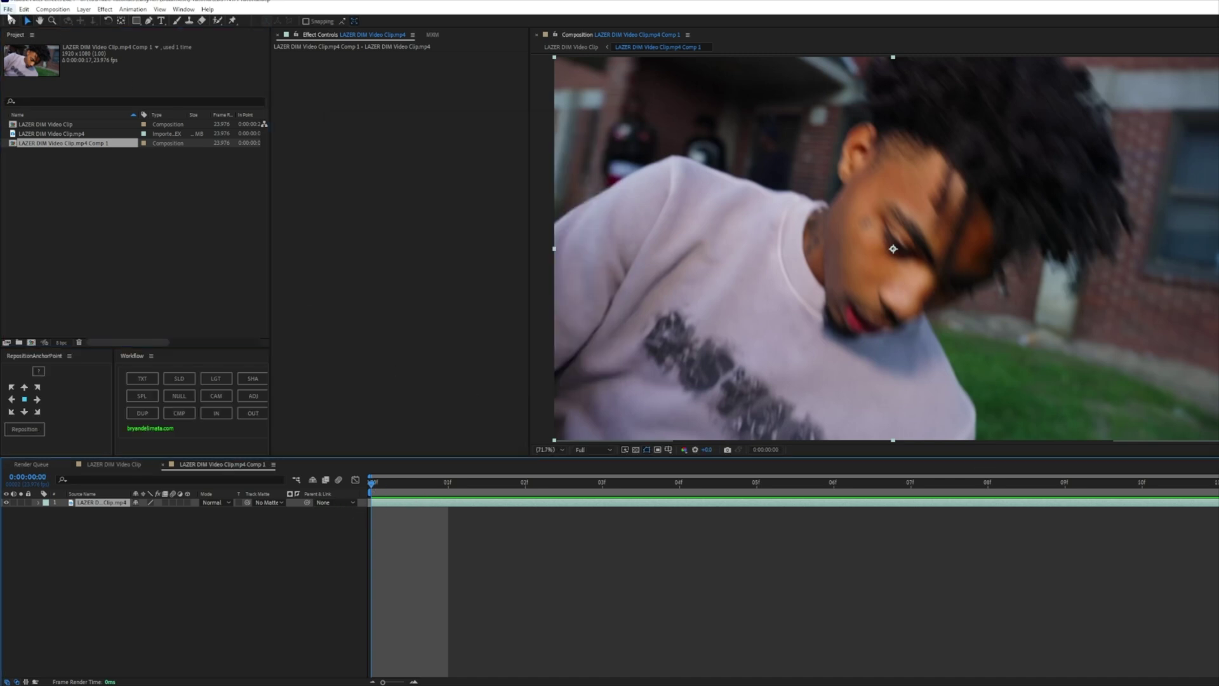
- Add the pre-composed second clip to the render queue and set its output module format to JPEG Sequence
left_click(8, 9)
mouse_move(41, 175)
left_click(190, 179)
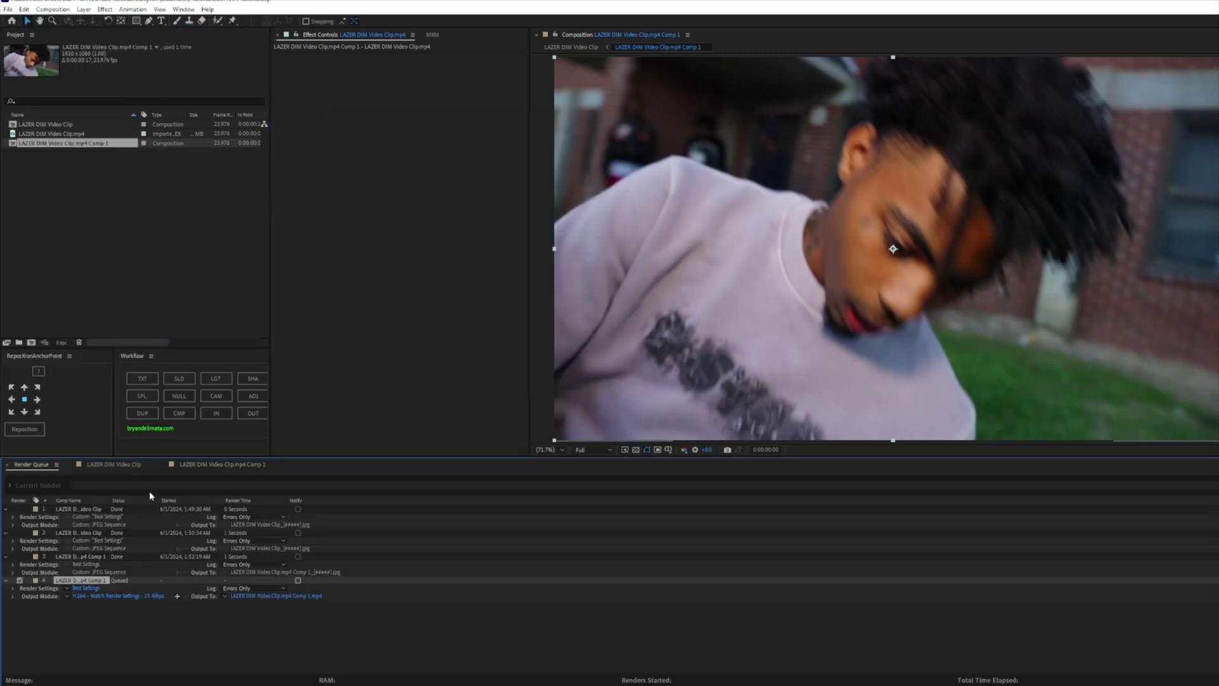
left_click(118, 596)
left_click(425, 132)
left_click(430, 188)
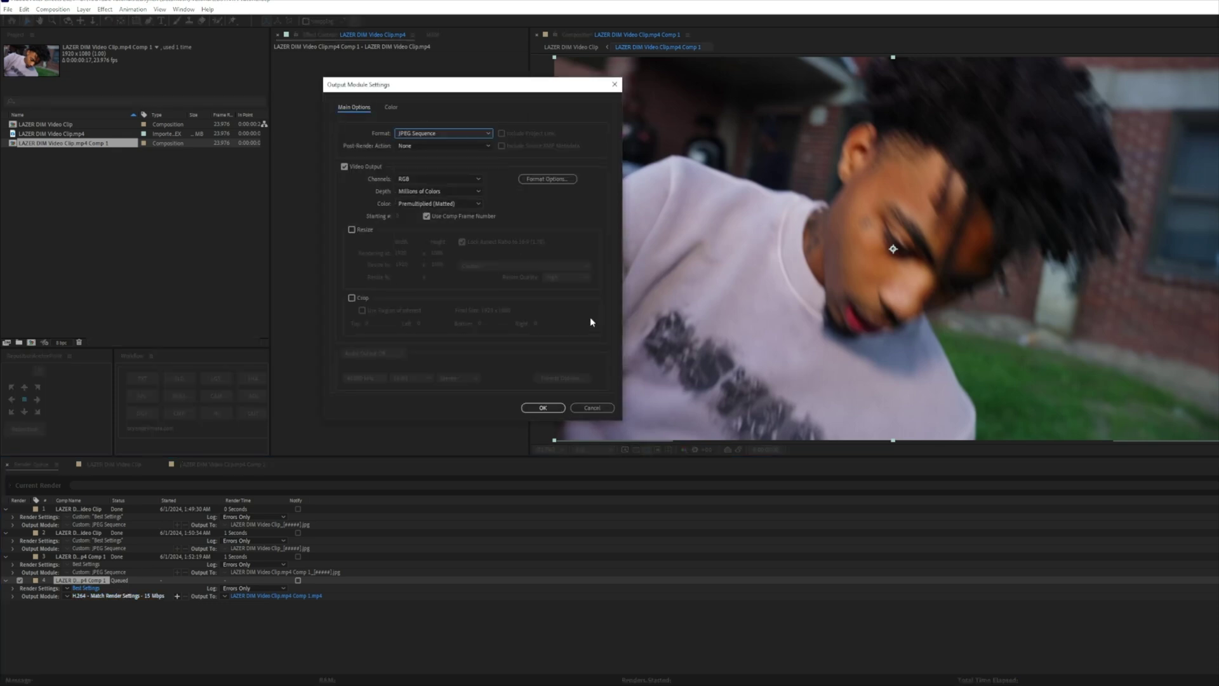
left_click(543, 408)
- Set the pre-composition's output location to the 2nd clip folder inside video and render the sequence
left_click(291, 596)
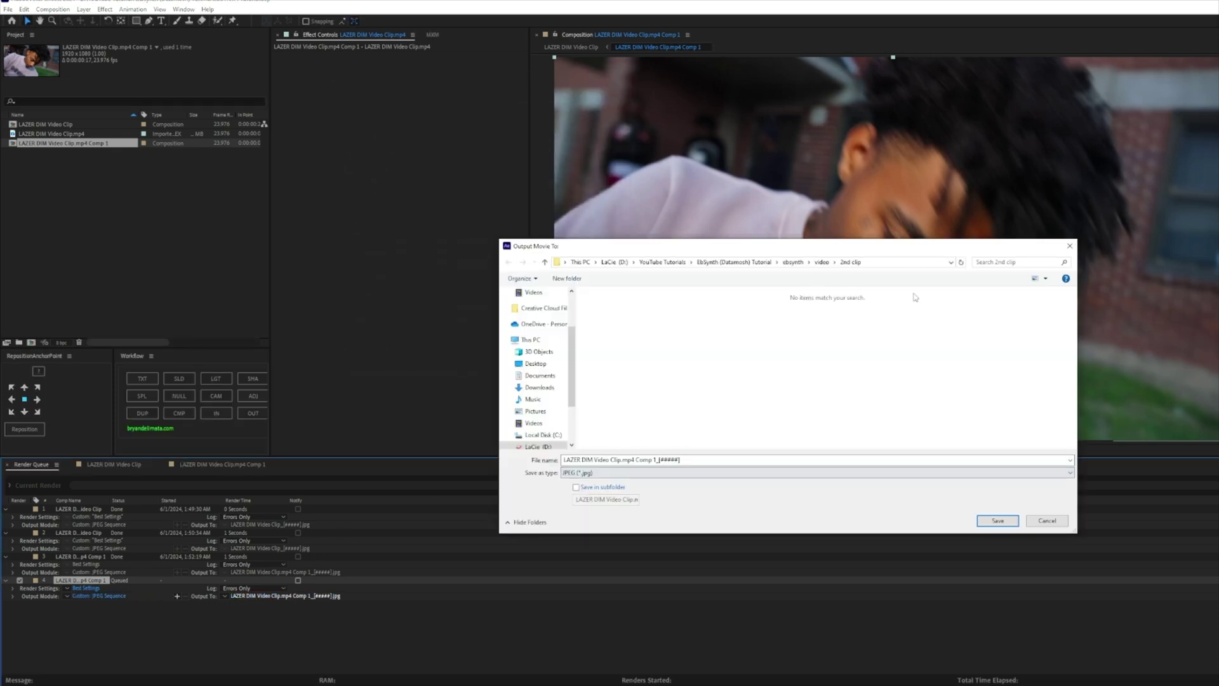
left_click(997, 521)
key("Return")
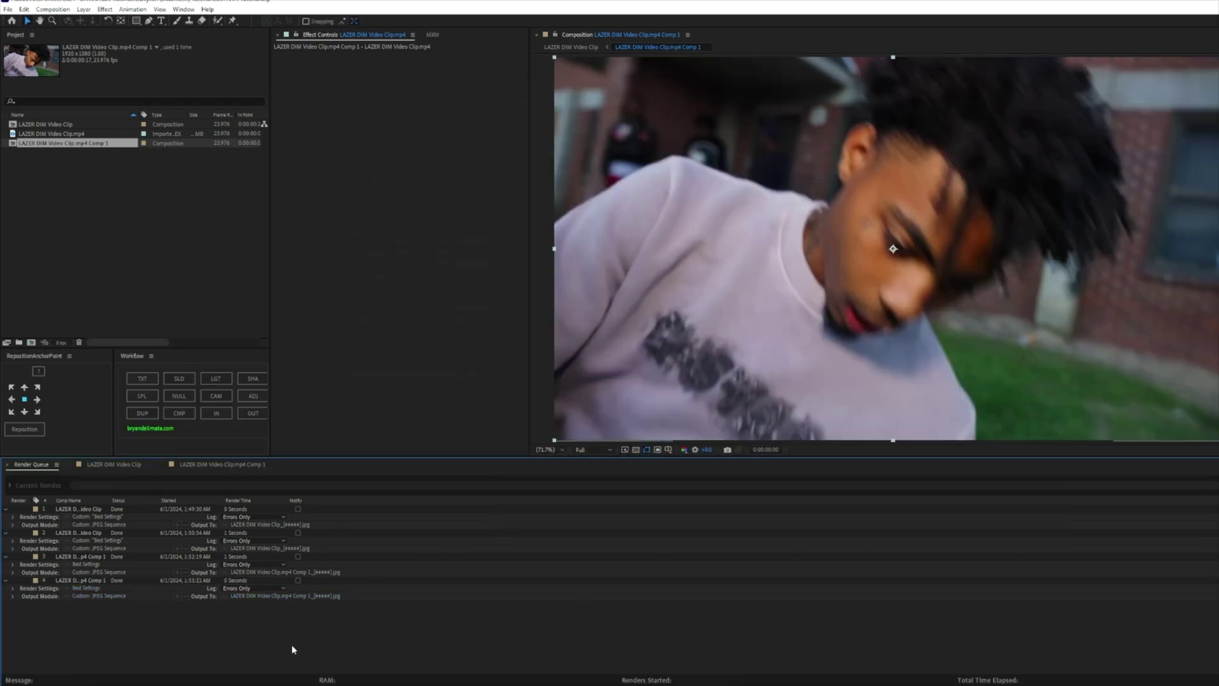
- Switch to EbSynth and load the keyframe folder from keys as its Keyframes source, then return File Explorer to the ebsynth folder
key("alt+Tab")
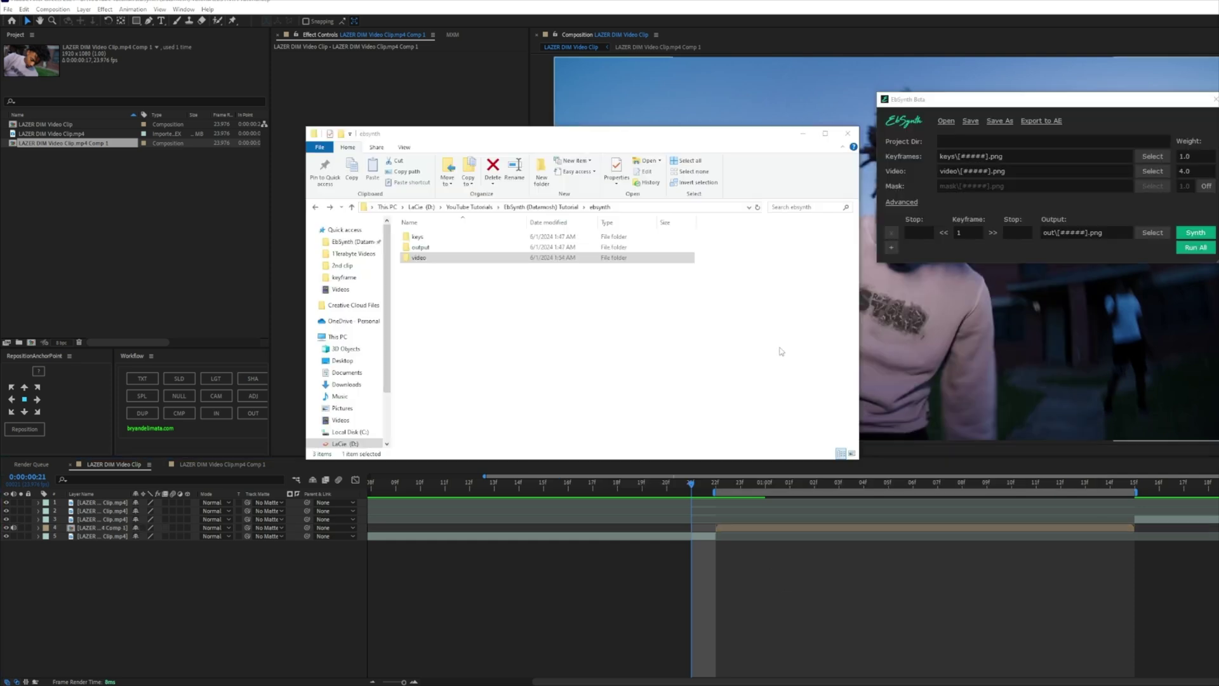
left_click_drag(930, 100, 925, 122)
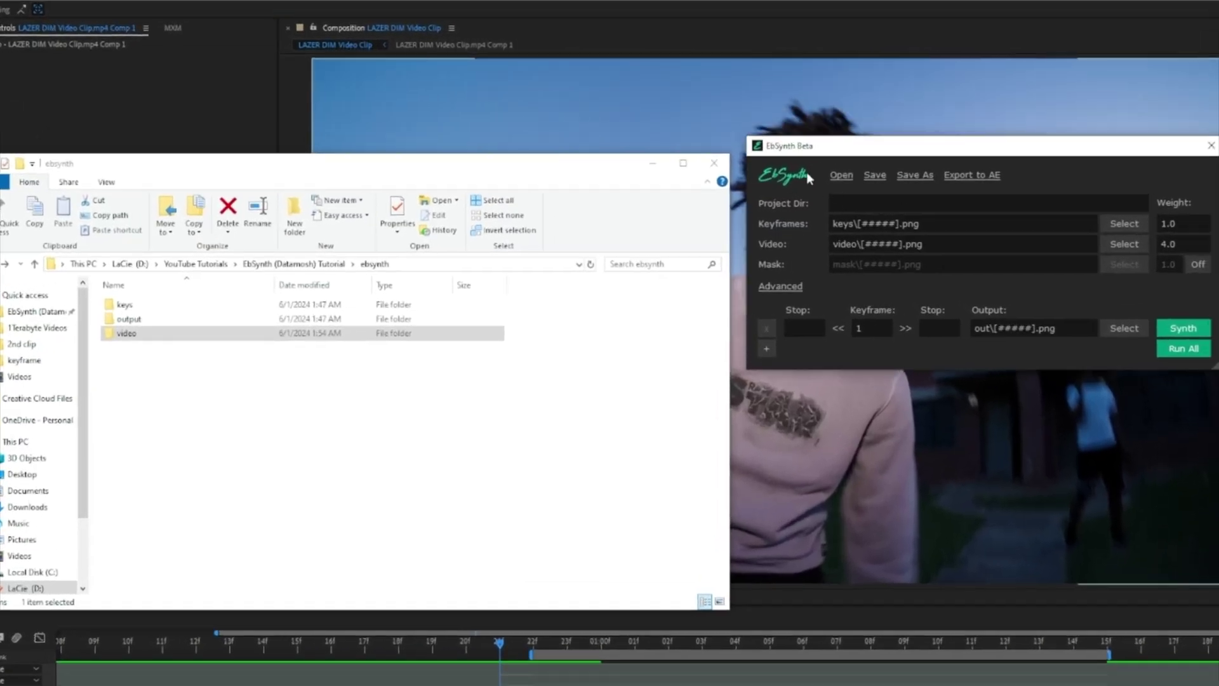
left_click_drag(792, 152, 780, 152)
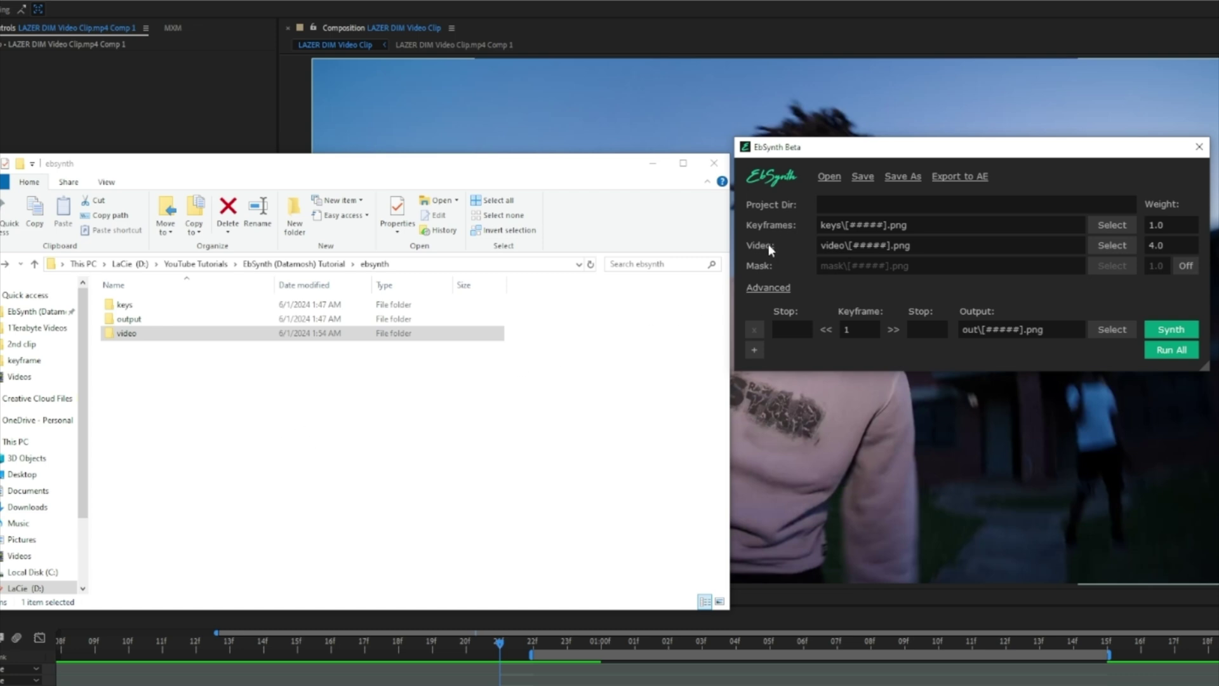
double_click(125, 305)
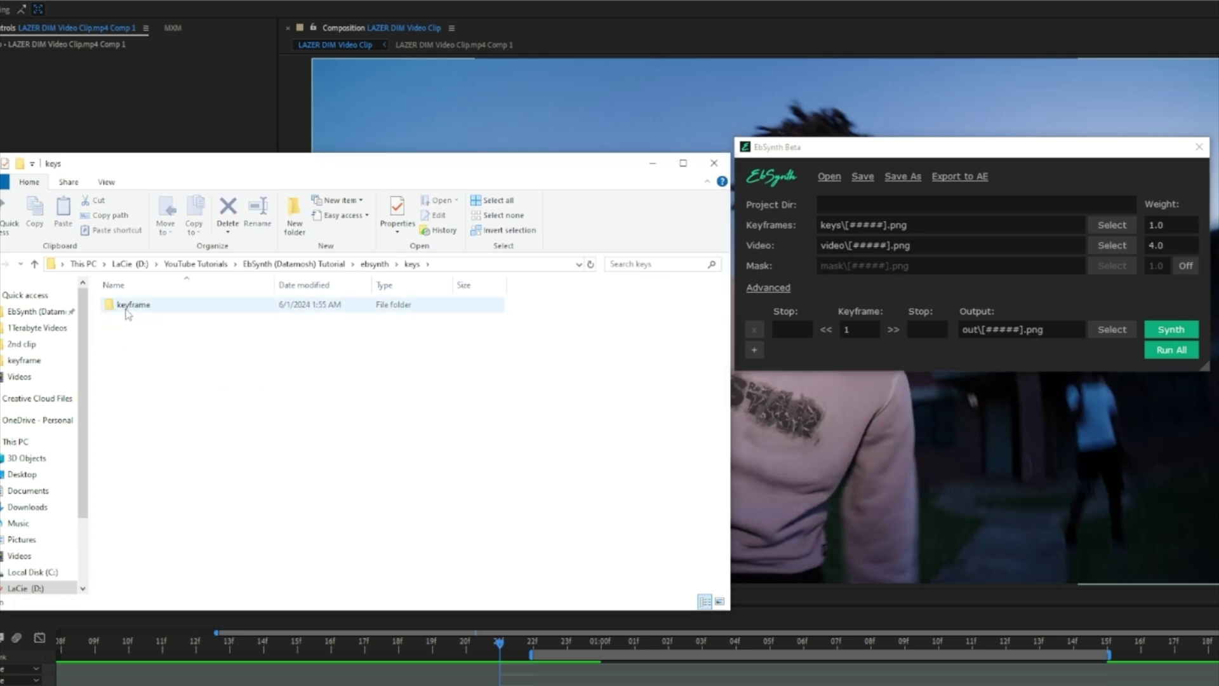
left_click_drag(127, 310, 863, 231)
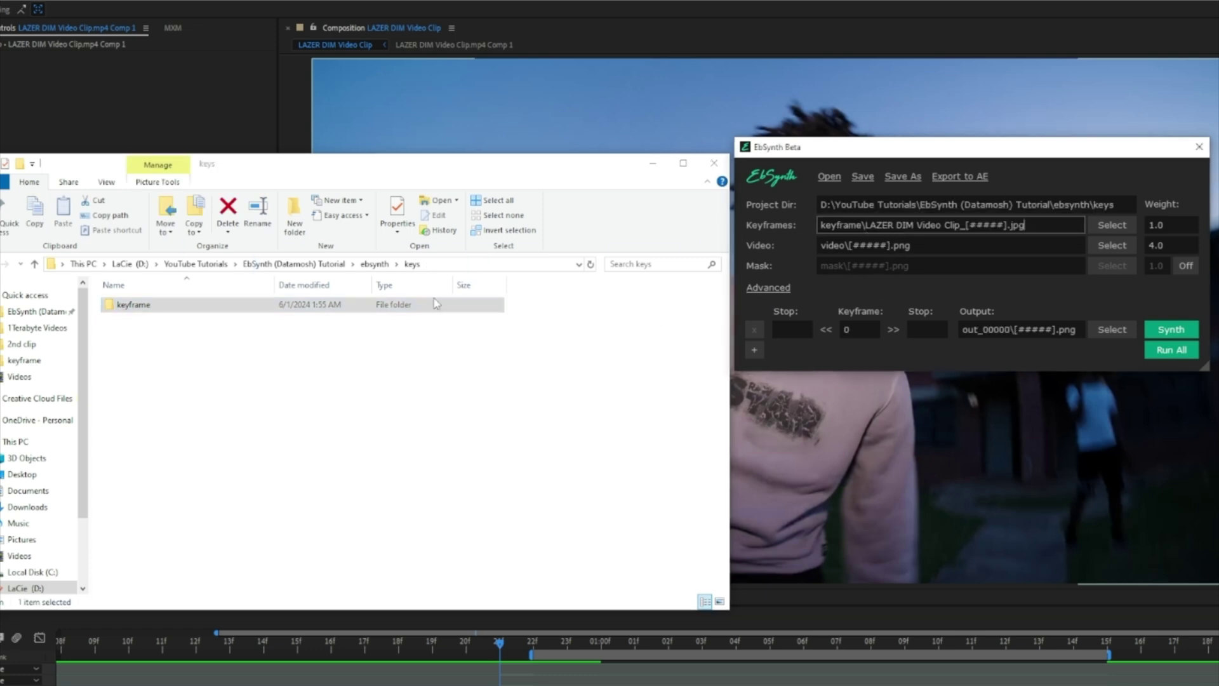
left_click(378, 264)
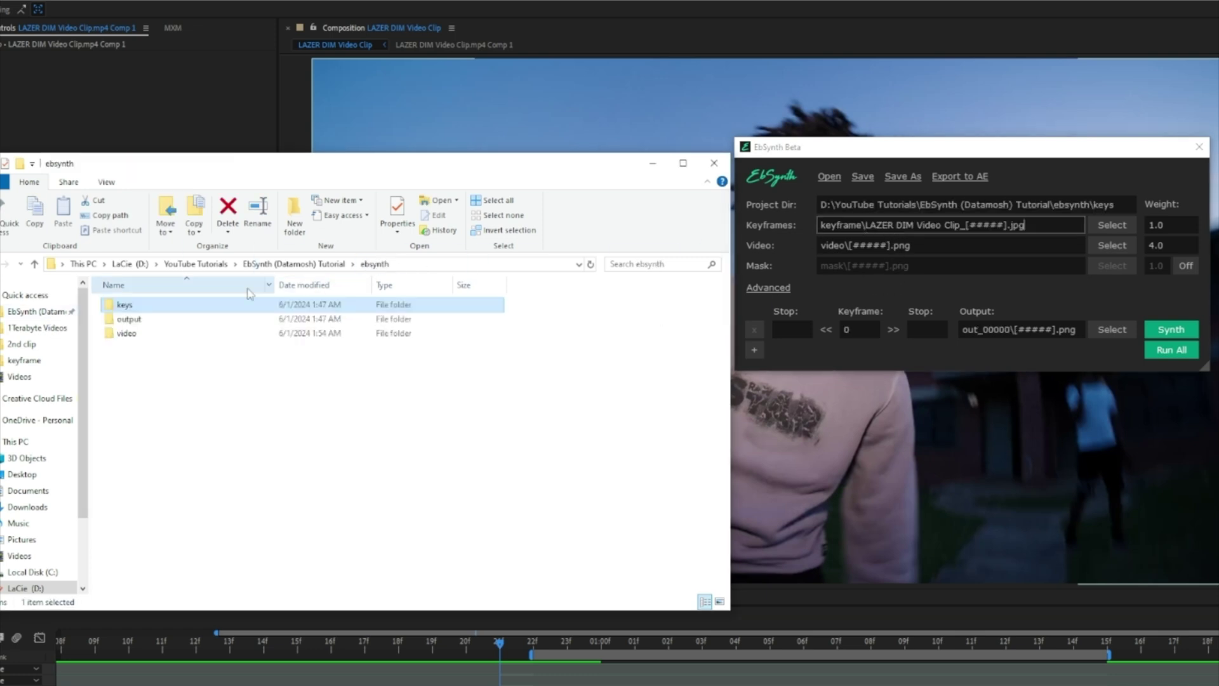
- Load the 2nd clip folder from video as EbSynth's Video source
double_click(127, 333)
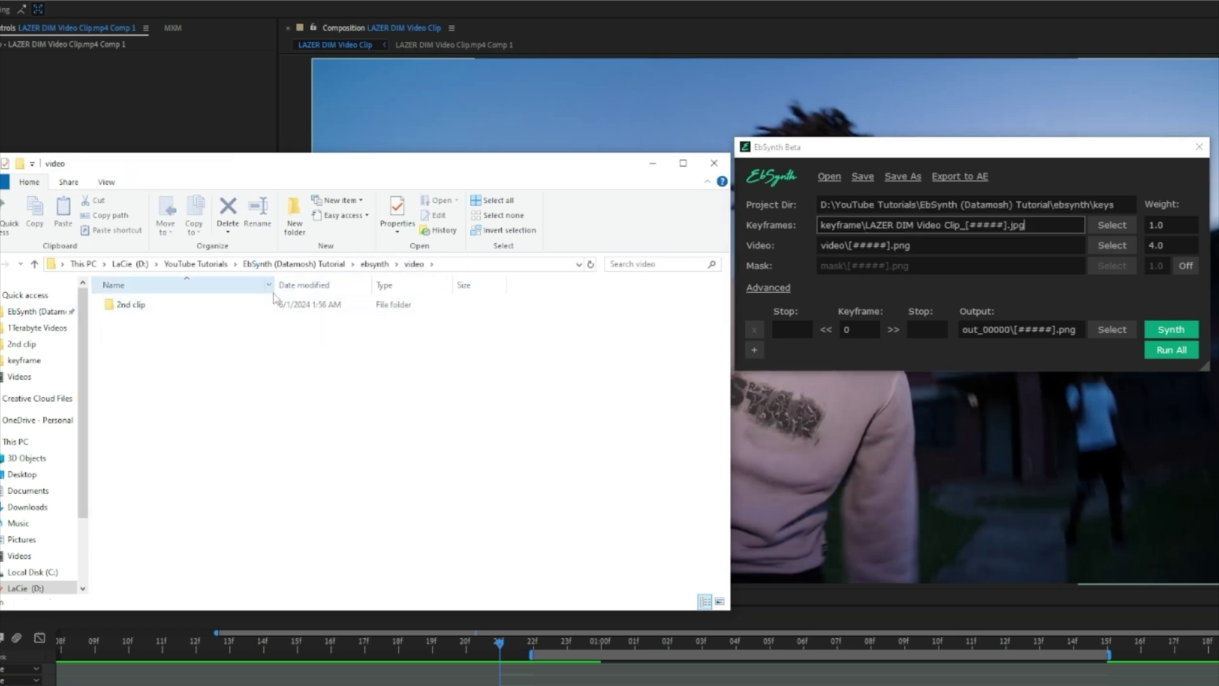
left_click_drag(124, 311, 868, 308)
left_click_drag(850, 248, 853, 250)
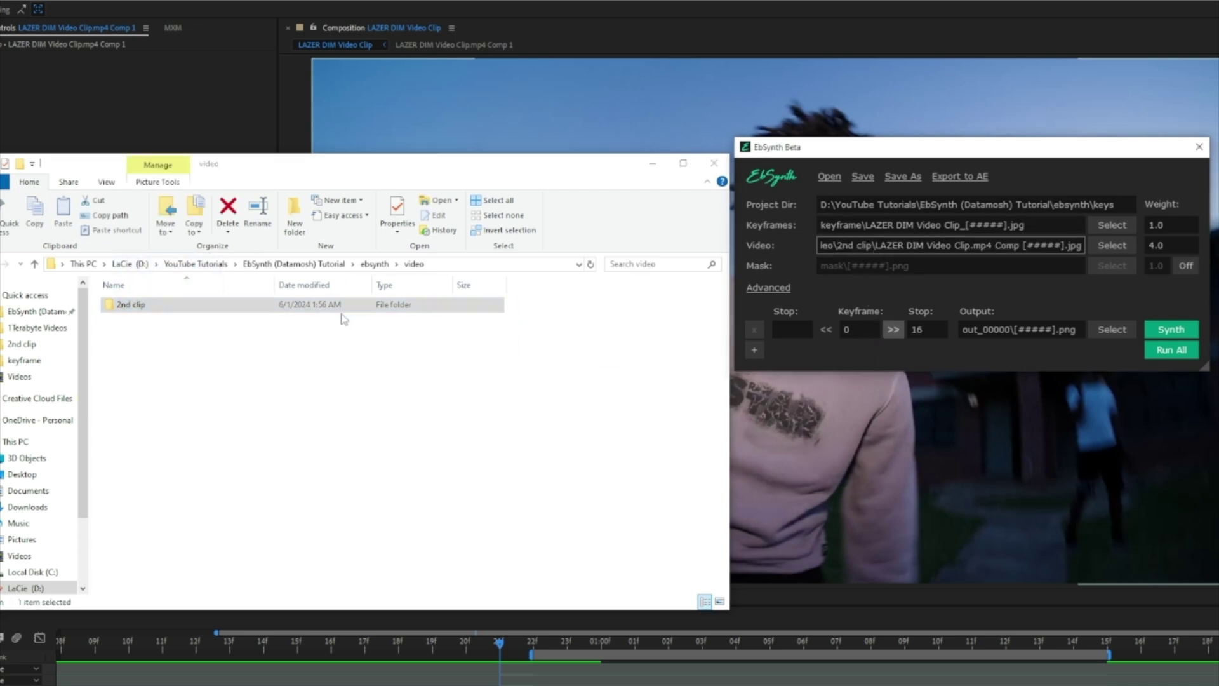
- Set the export folder inside output as EbSynth's Output location and synthesize the frames
left_click(373, 263)
double_click(134, 320)
left_click_drag(127, 306, 1036, 339)
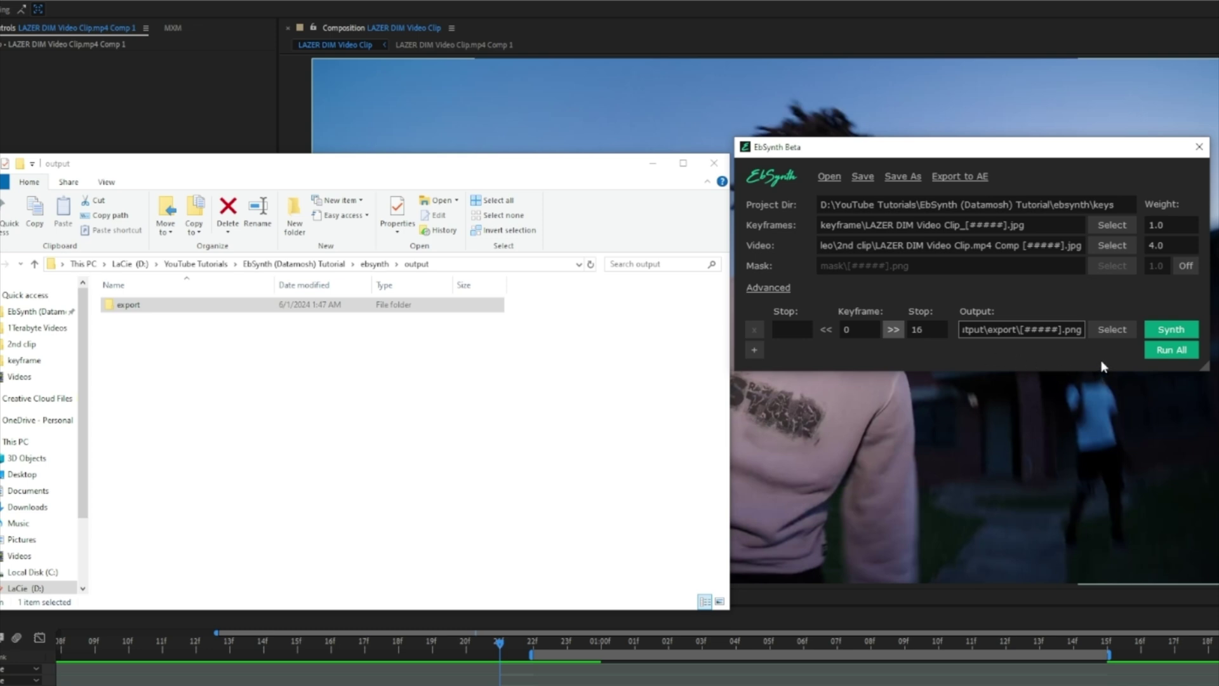
left_click(1173, 331)
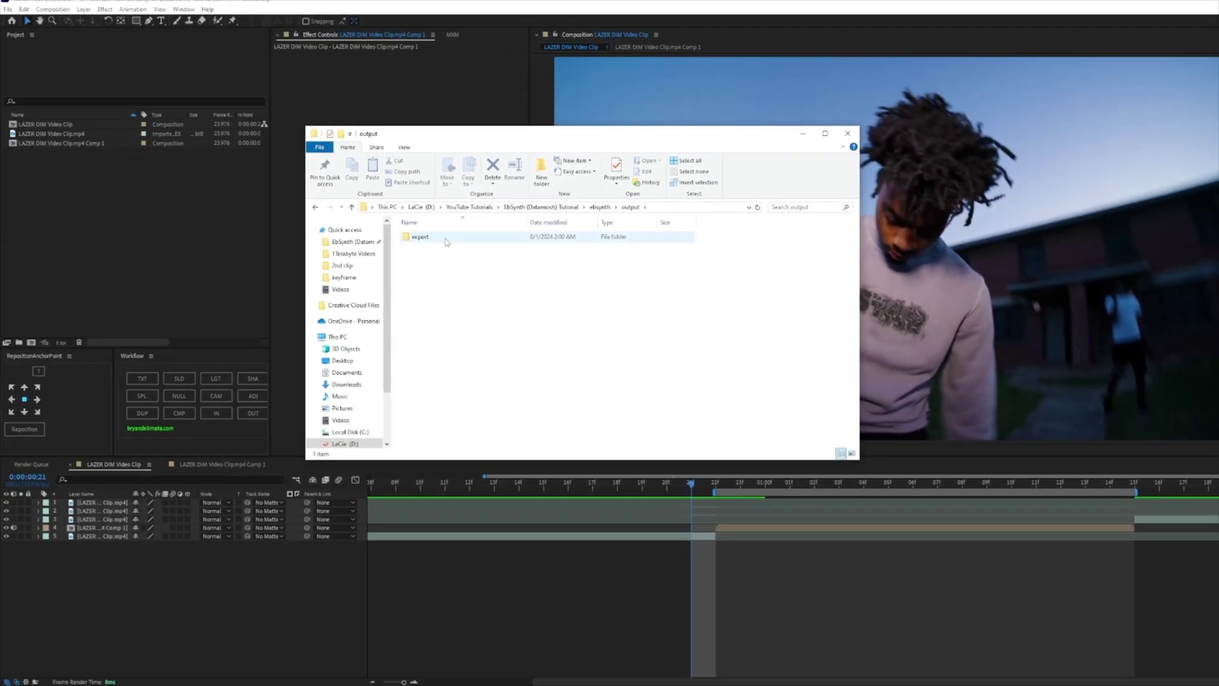
- Import the synthesized PNG sequence from the export folder into the After Effects project
double_click(445, 240)
key("alt+Left")
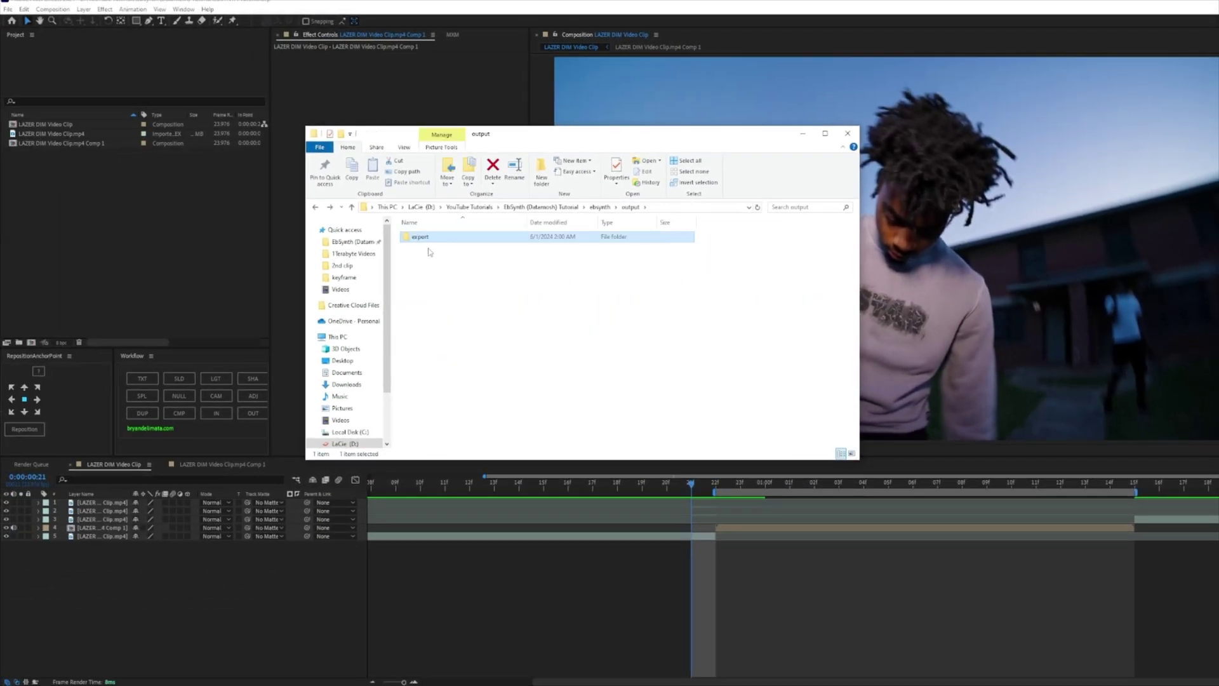
left_click_drag(419, 241, 87, 208)
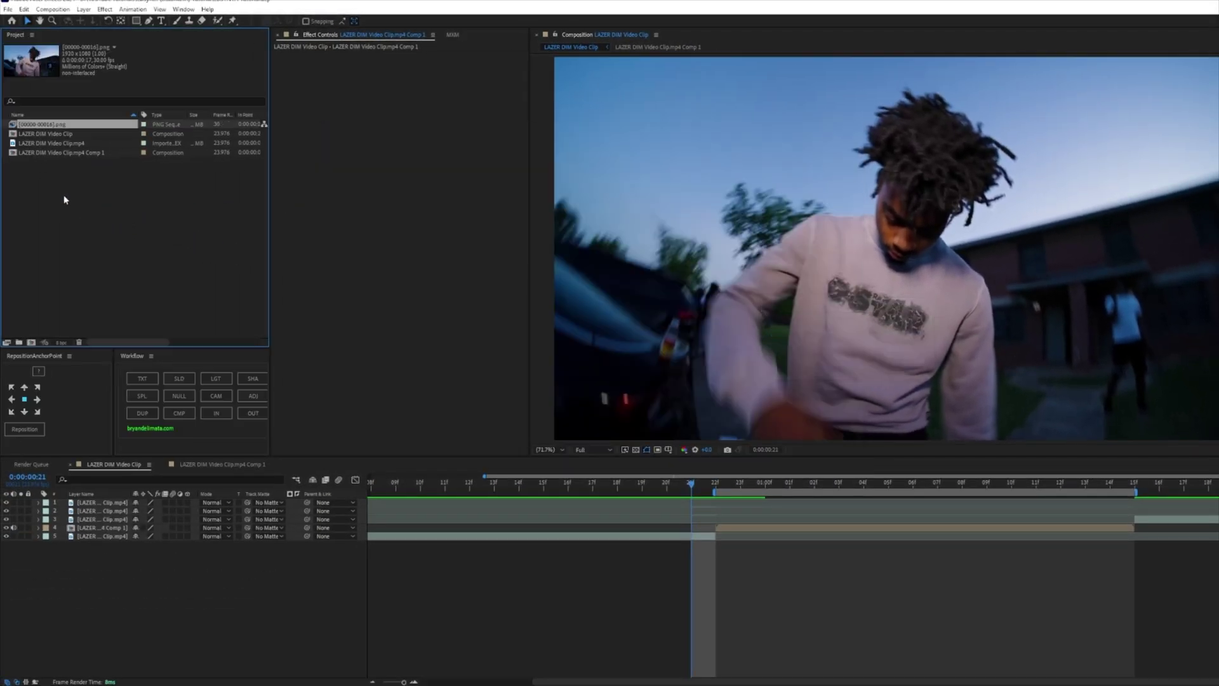
left_click_drag(35, 125, 735, 395)
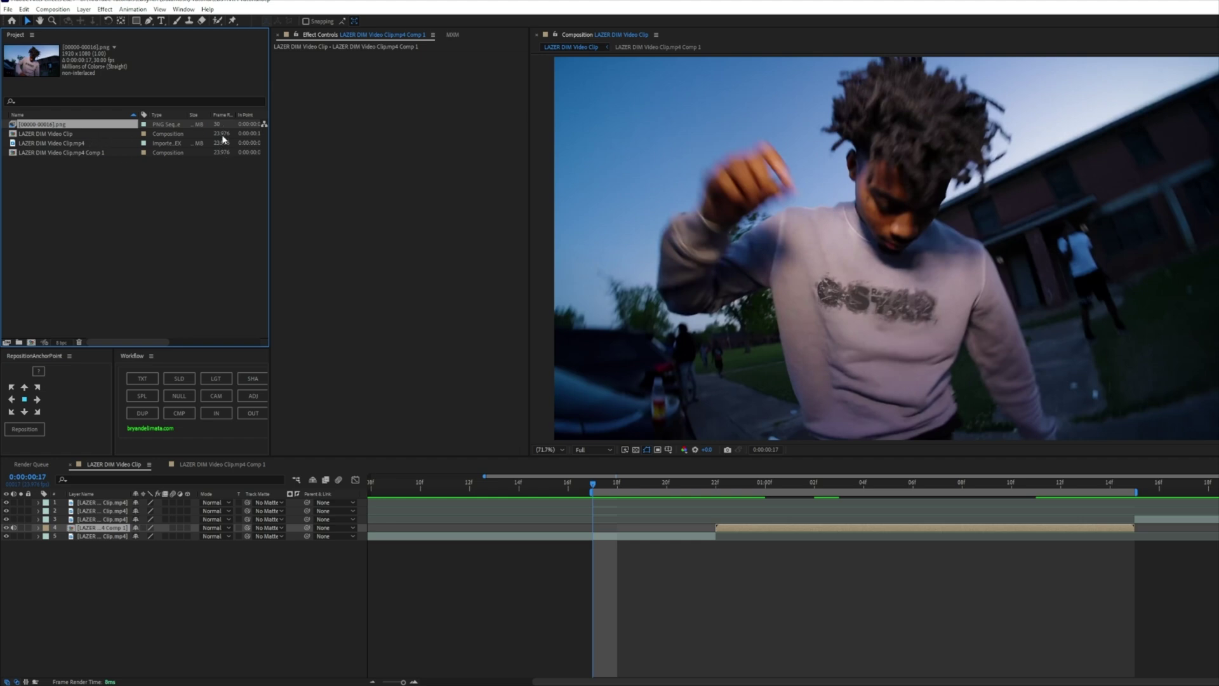
- Interpret the imported PNG sequence's footage at a frame rate of 23.976 frames per second
right_click(122, 130)
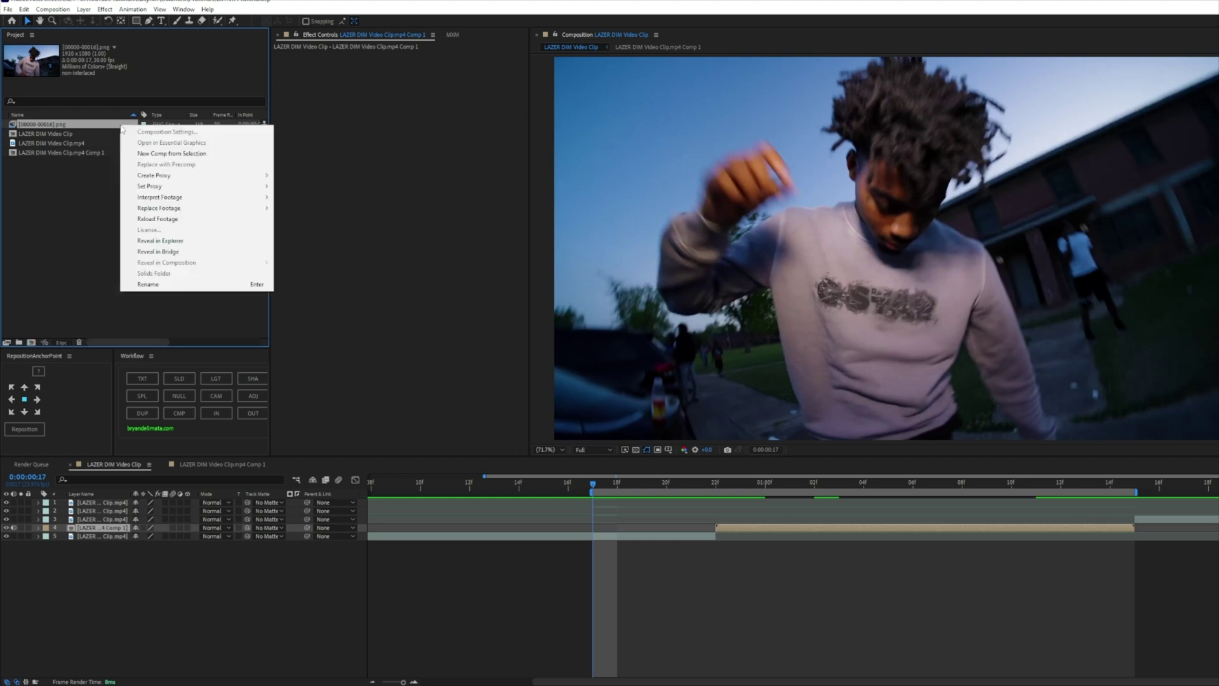
mouse_move(232, 203)
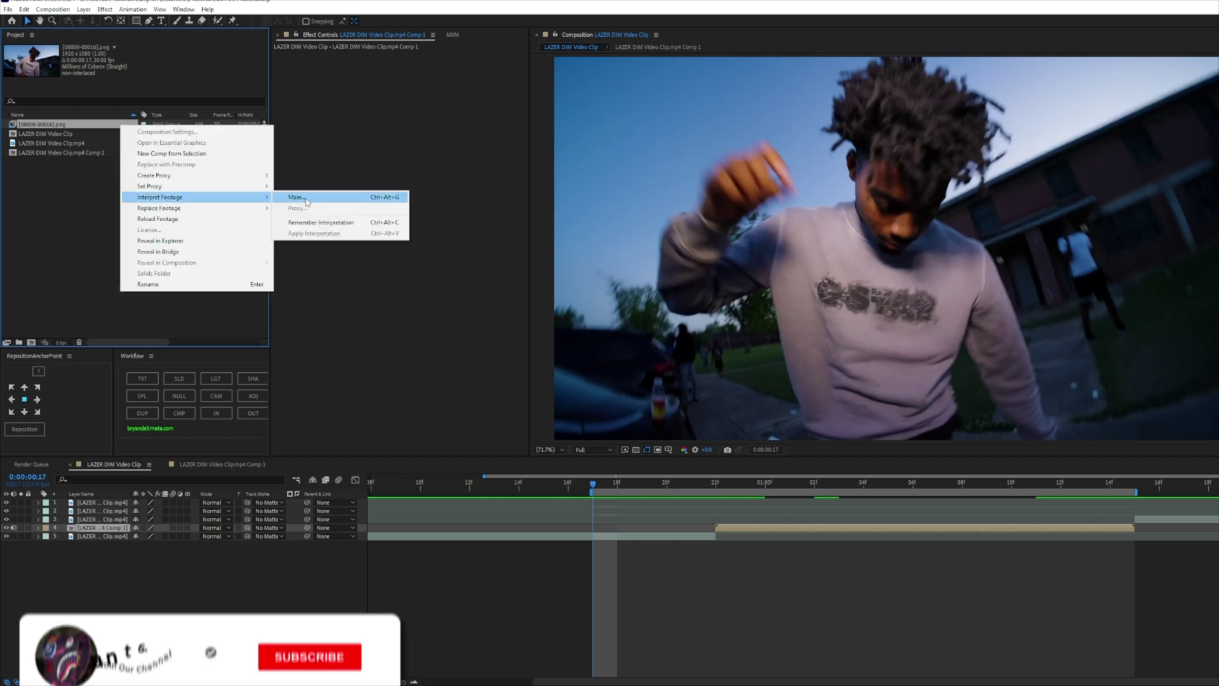
left_click(296, 197)
type("23")
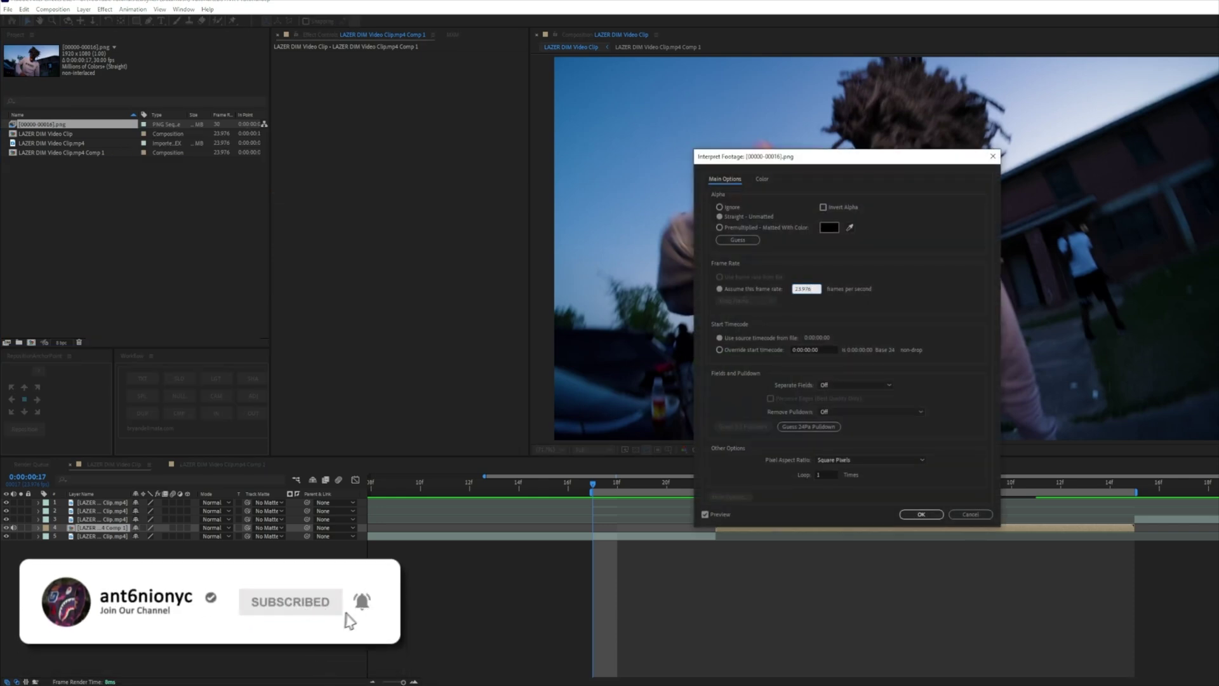
type(".976")
left_click(920, 515)
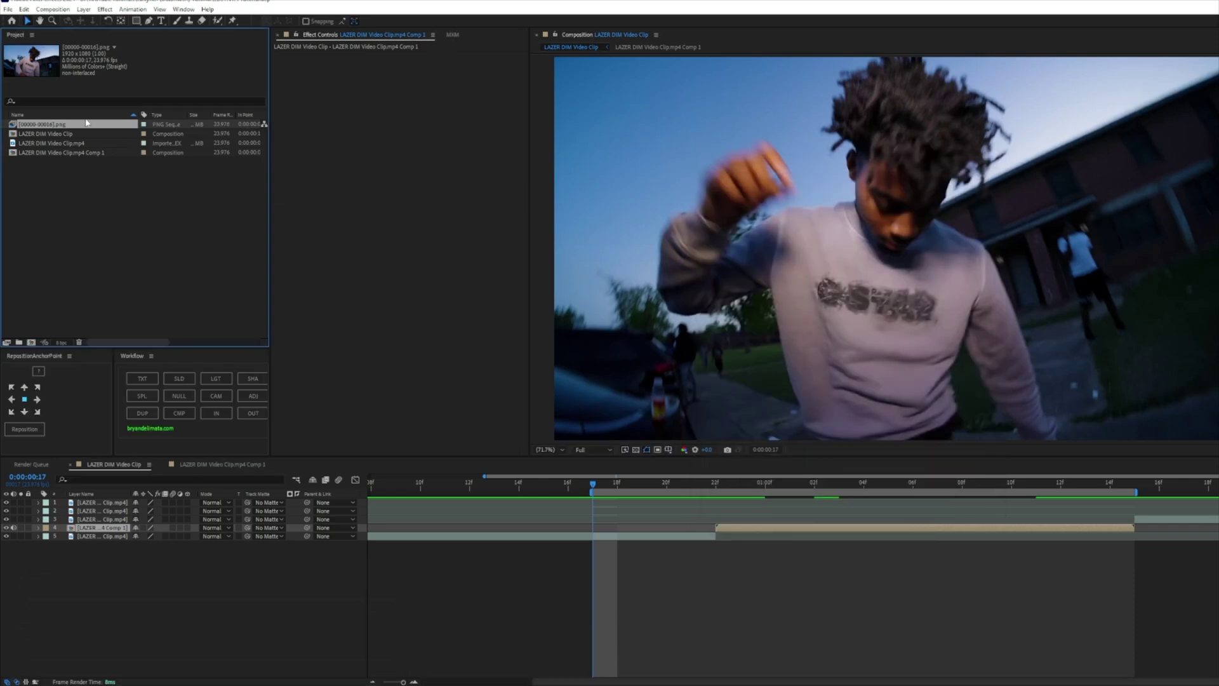
- Place the PNG sequence above the pre-composed second clip, starting at 0:00:00:22, and preview the transition
left_click_drag(788, 482, 718, 527)
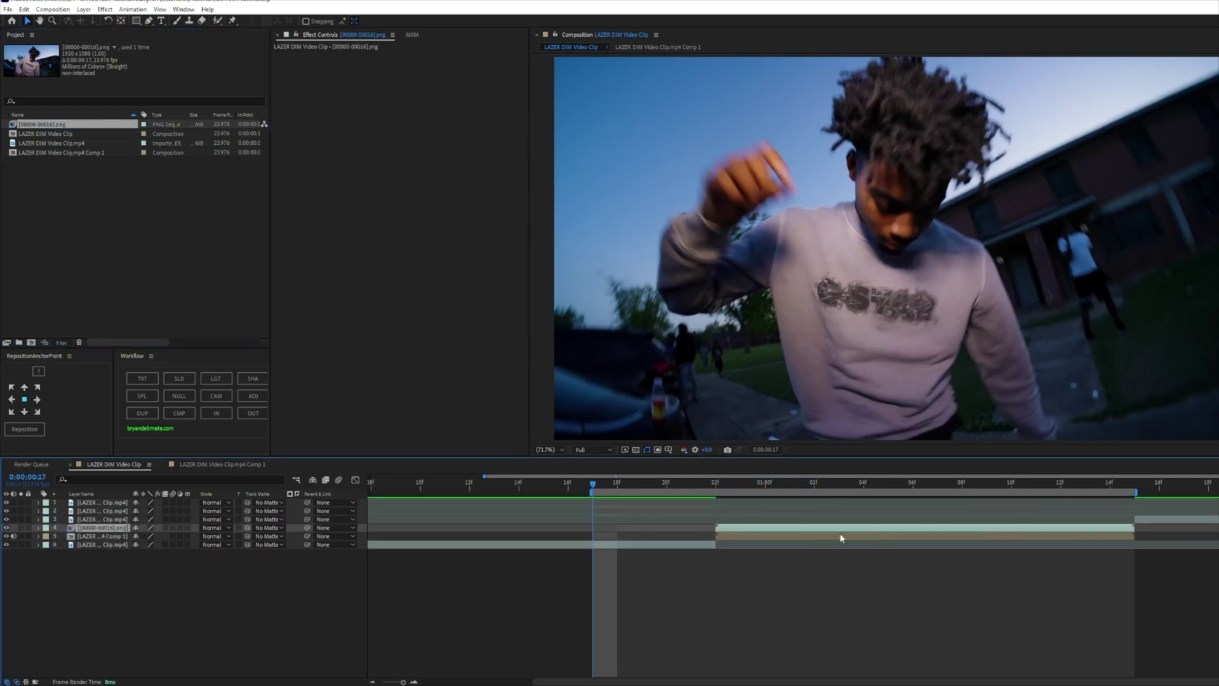
left_click_drag(688, 488, 707, 487)
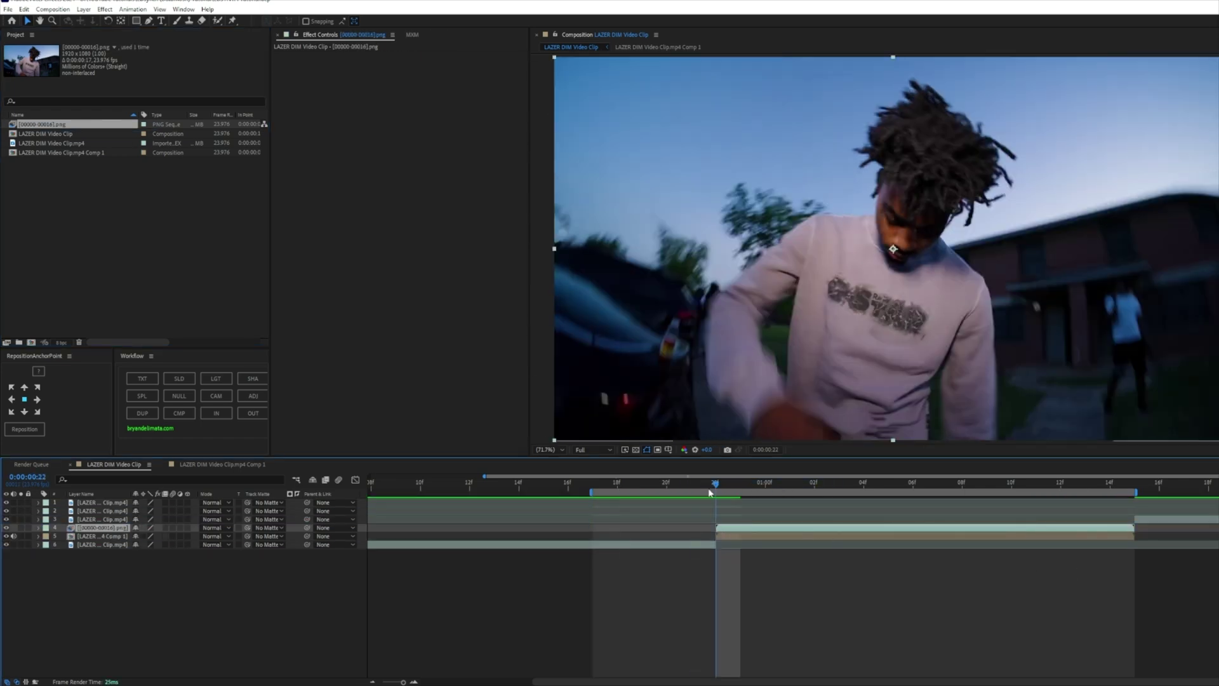
left_click(745, 535)
key("Page_Up")
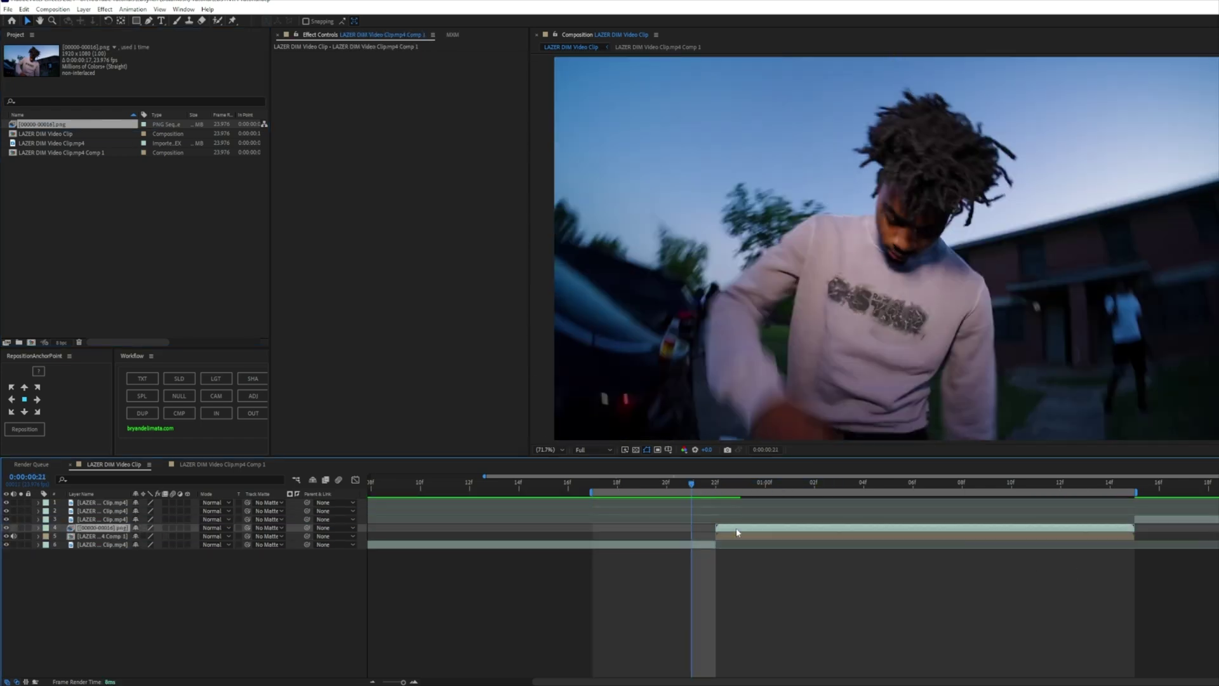
left_click_drag(735, 530, 766, 531)
scroll(690, 486, "left", 1)
left_click_drag(716, 489, 624, 489)
key("space")
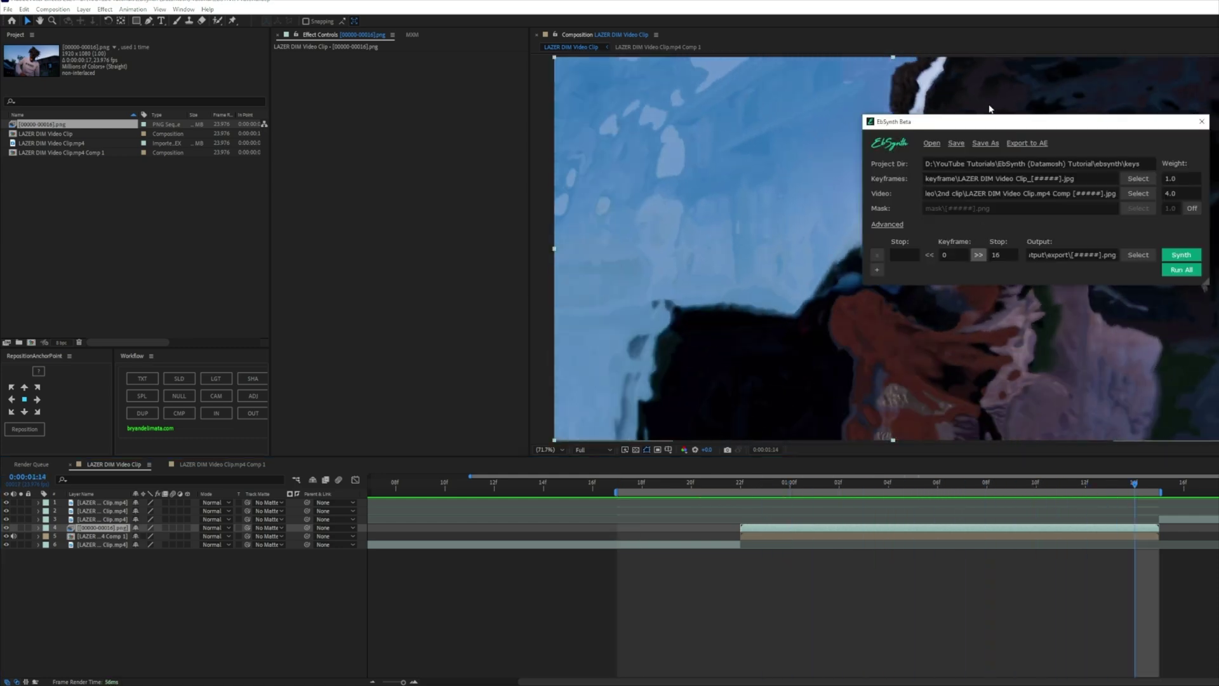
- Switch to EbSynth and expand its advanced settings to review the mapping, de-flicker, diversity and synthesis detail options
left_click_drag(996, 116, 833, 124)
left_click(715, 221)
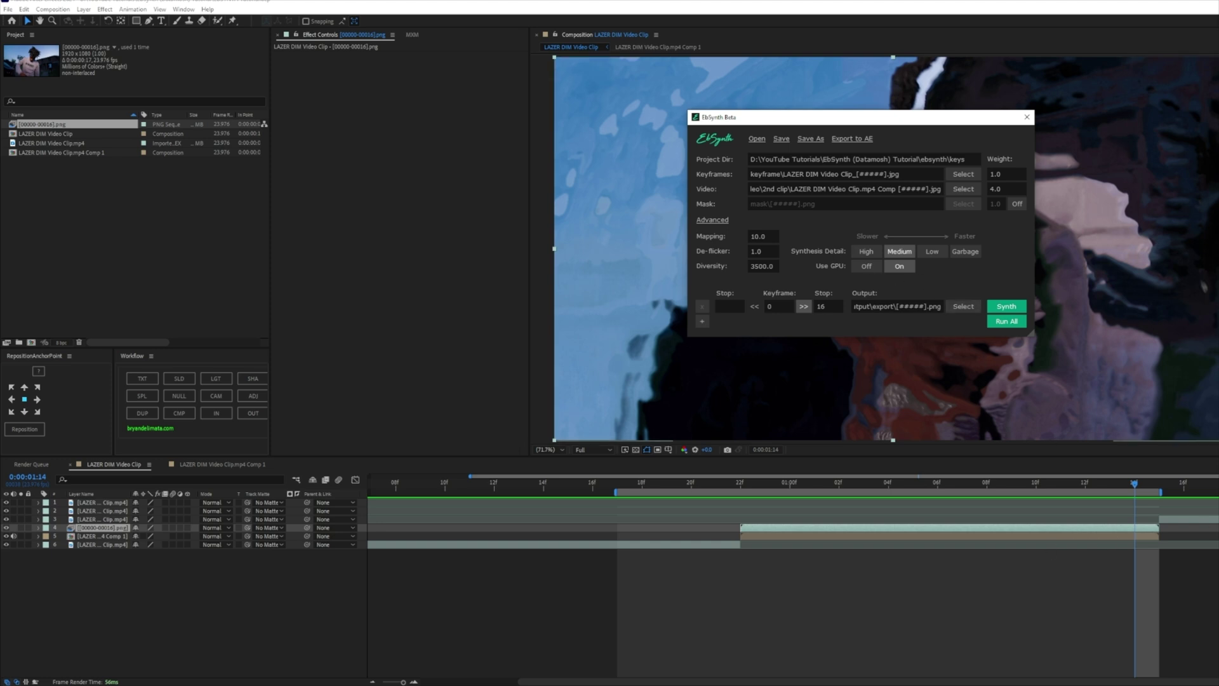
left_click_drag(999, 122, 517, 132)
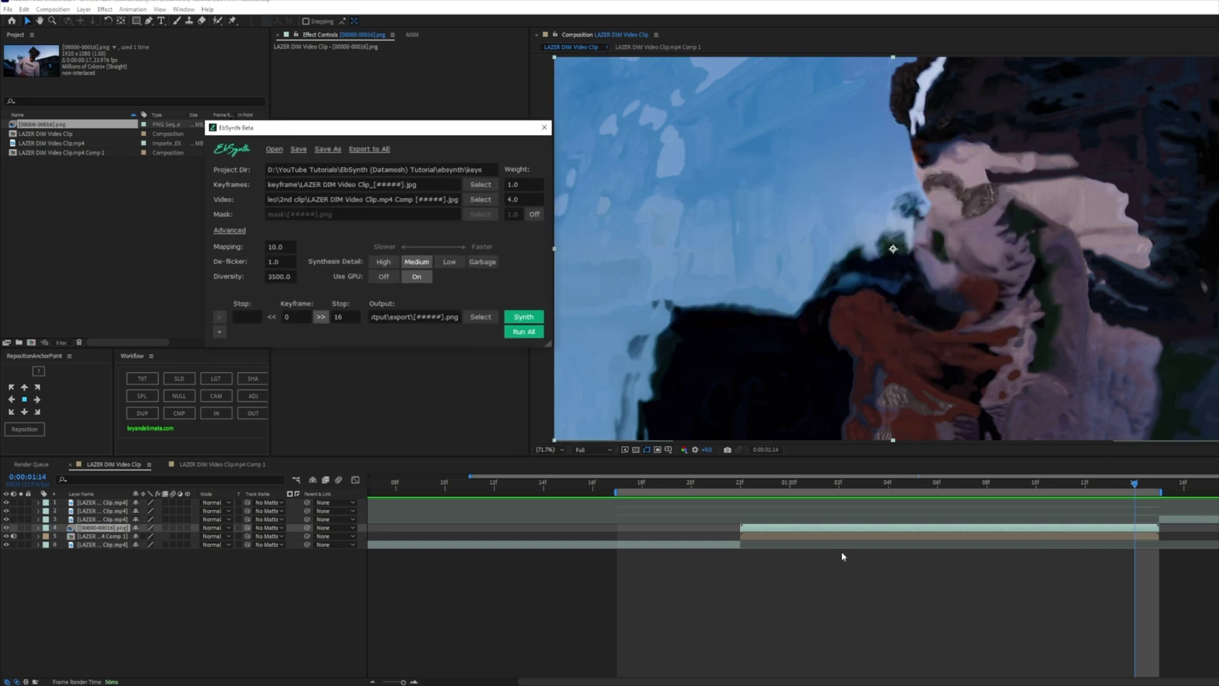
- Keyframe the PNG sequence's opacity at 100% at 0:00:01:00, fade it down at 0:00:01:06, and preview the blend
left_click(736, 486)
key("t")
key("Page_Down")
key("Page_Down")
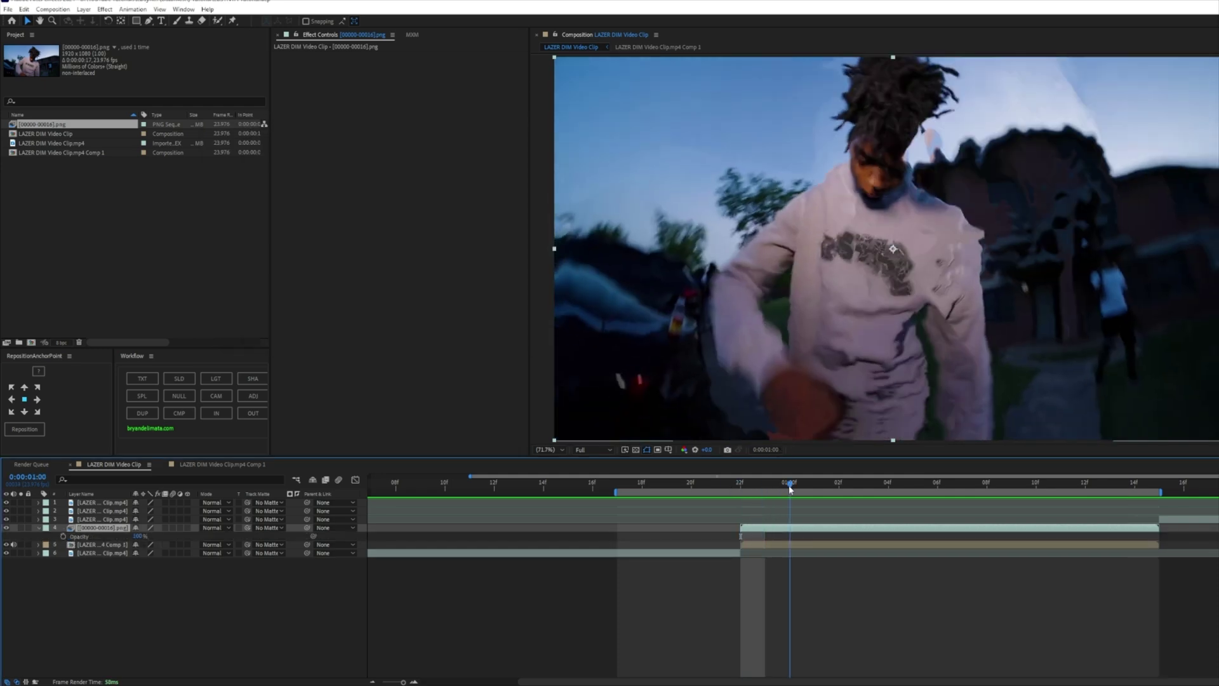
left_click(63, 536)
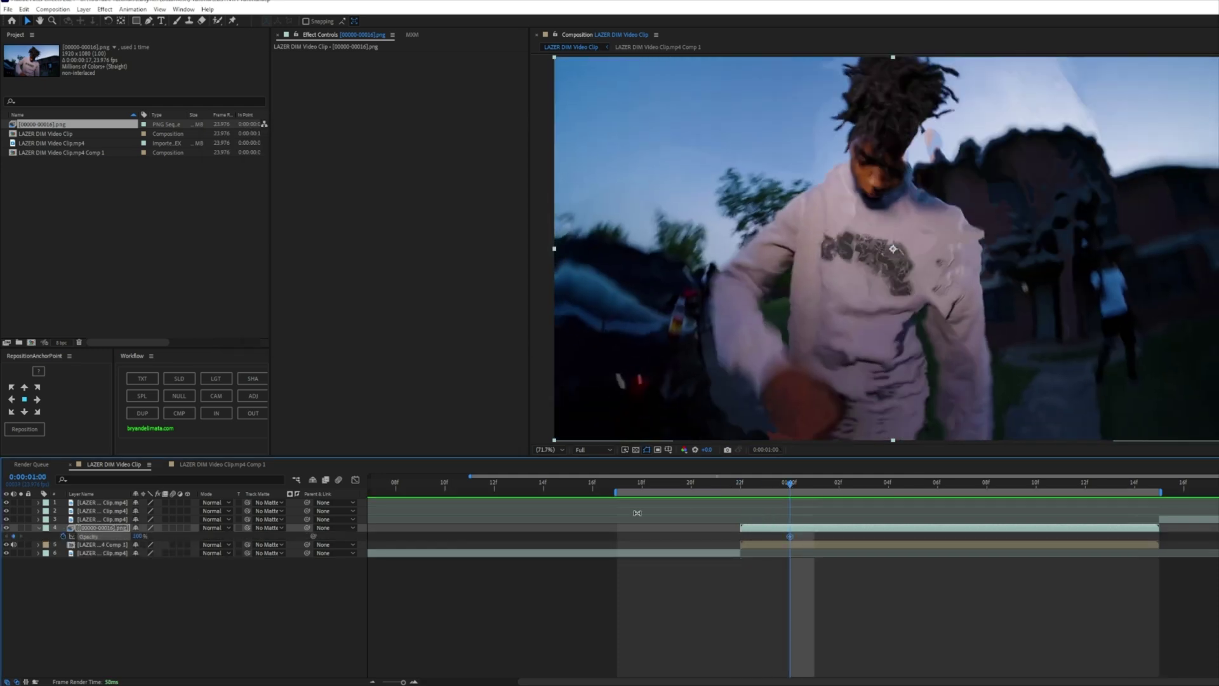
left_click_drag(813, 490, 937, 490)
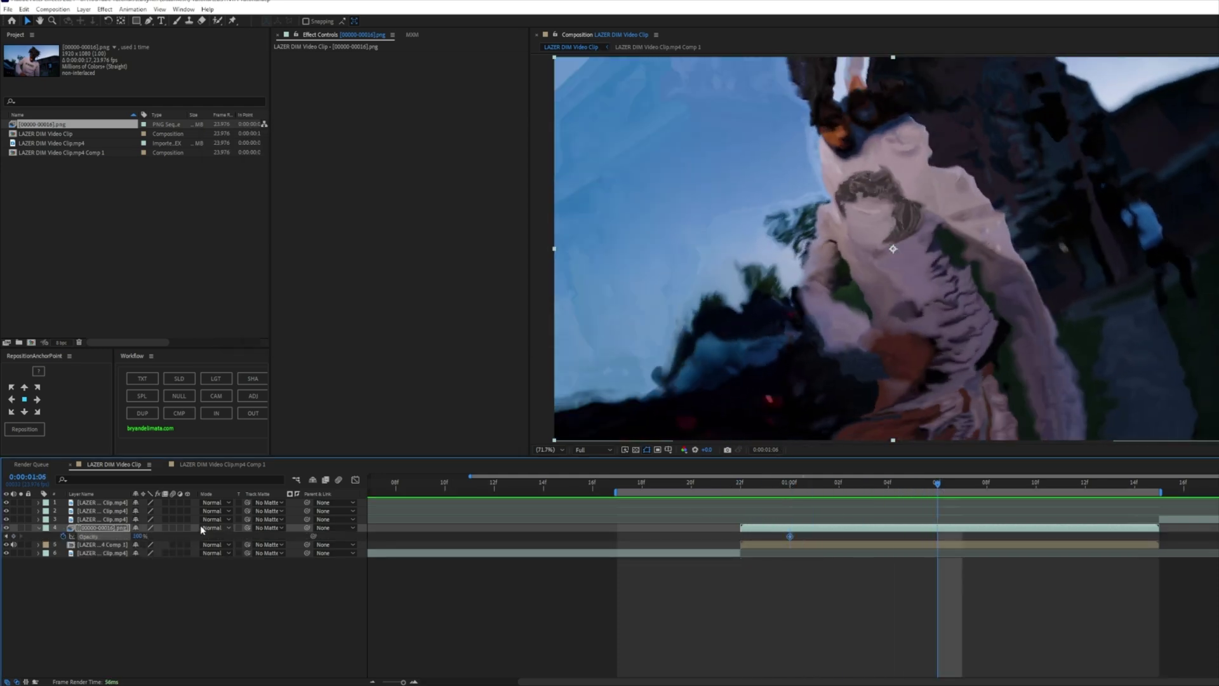
left_click_drag(136, 536, 50, 538)
key("space")
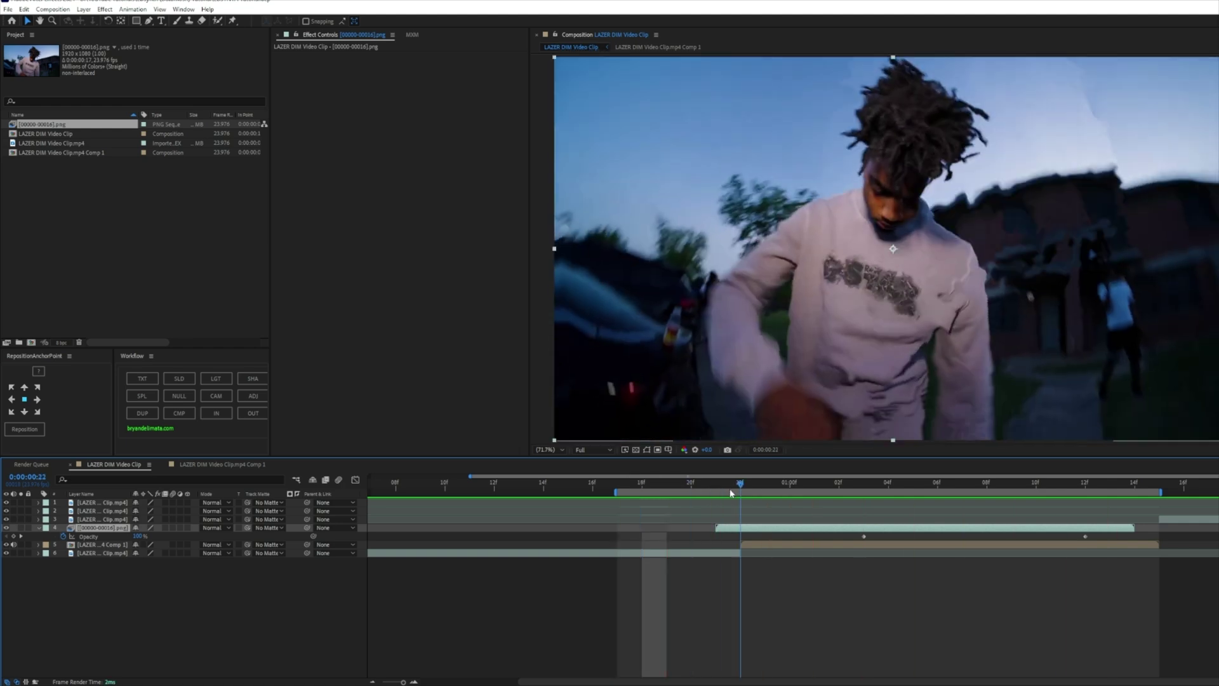
- Add a solid layer above the PNG sequence, trim it to a single frame at 0:00:00:21, and preview it
left_click(740, 484)
key("Page_Up")
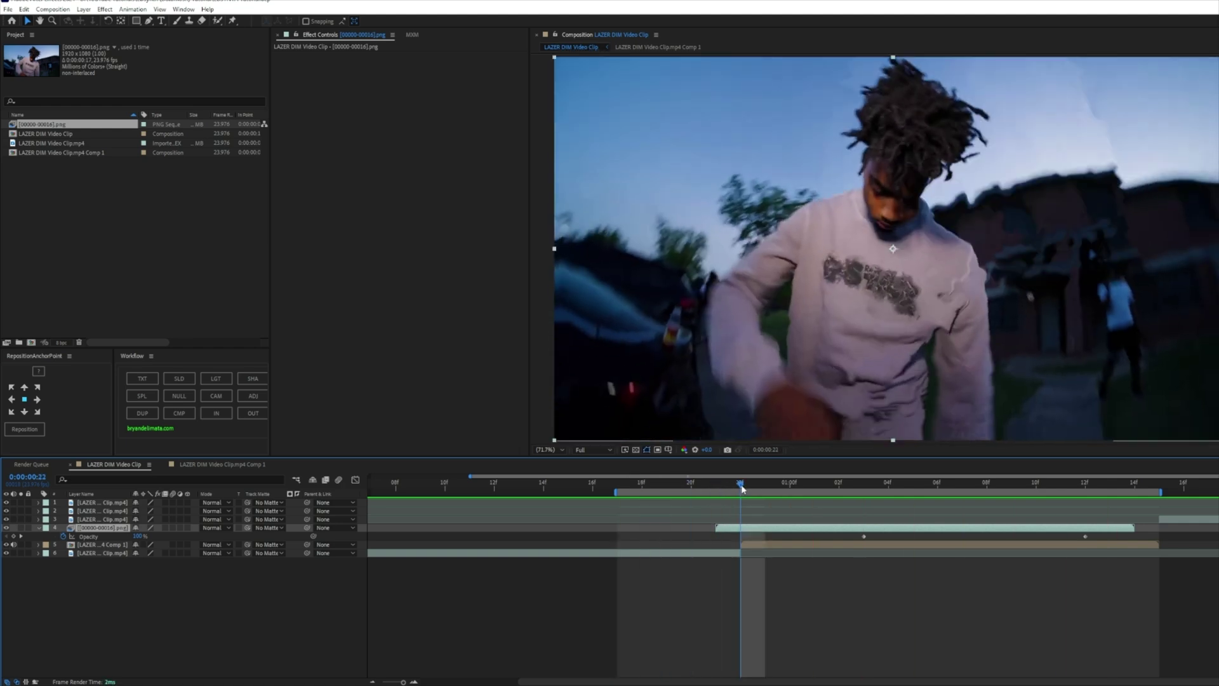
left_click(179, 378)
left_click_drag(1133, 527, 730, 514)
left_click_drag(699, 485, 642, 484)
key("space")
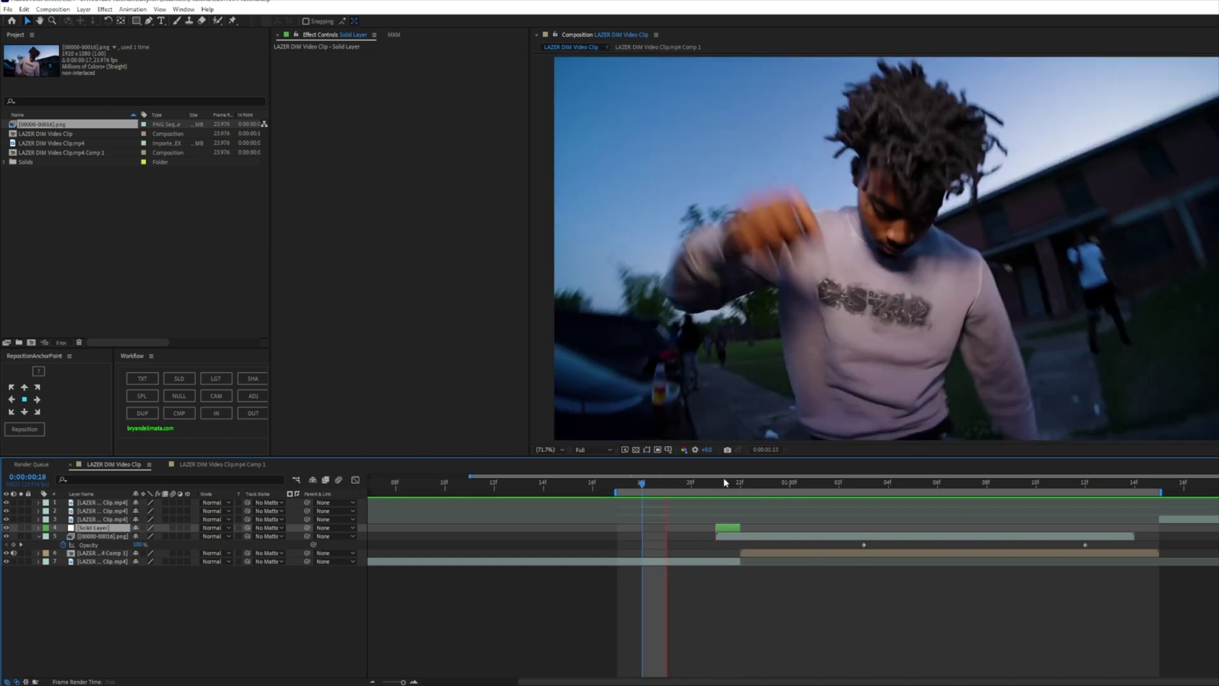
- Delete the one-frame solid layer and replay the transition
key("space")
scroll(722, 480, "left", 2)
left_click(764, 531)
left_click(771, 523)
key("Delete")
key("Page_Up")
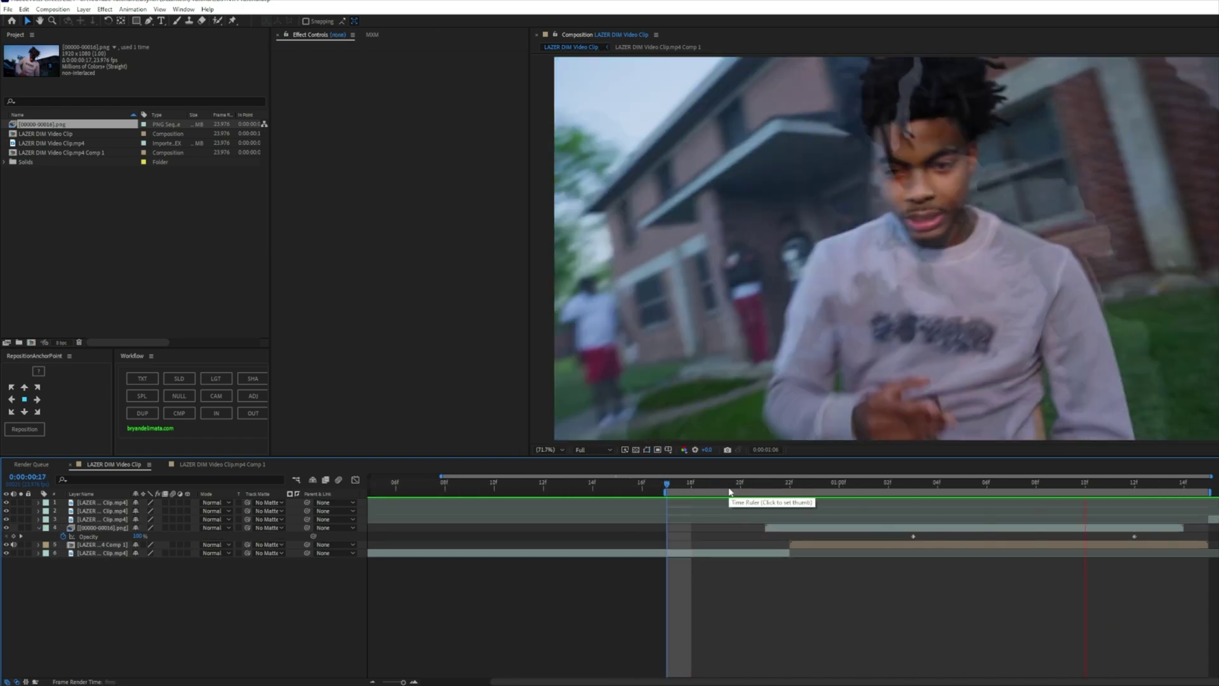